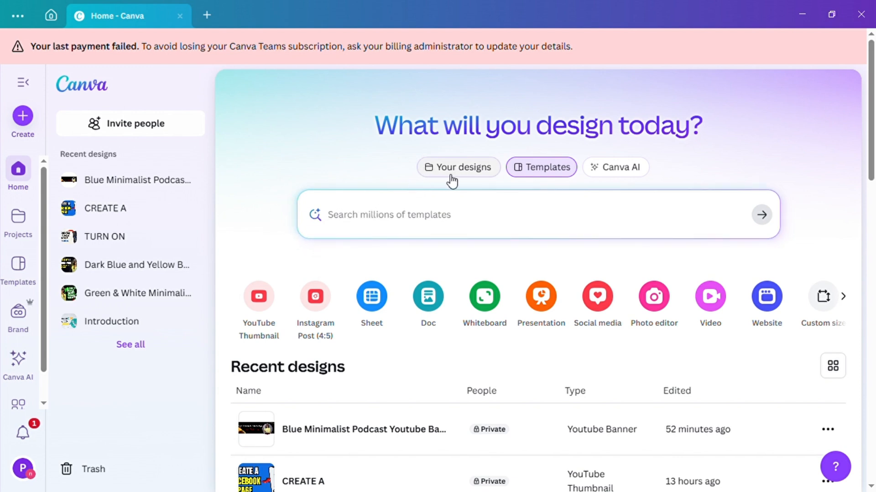
Search the templates for "youtube thumbnail".
{"action": "left_click", "coordinate": [497, 180]}
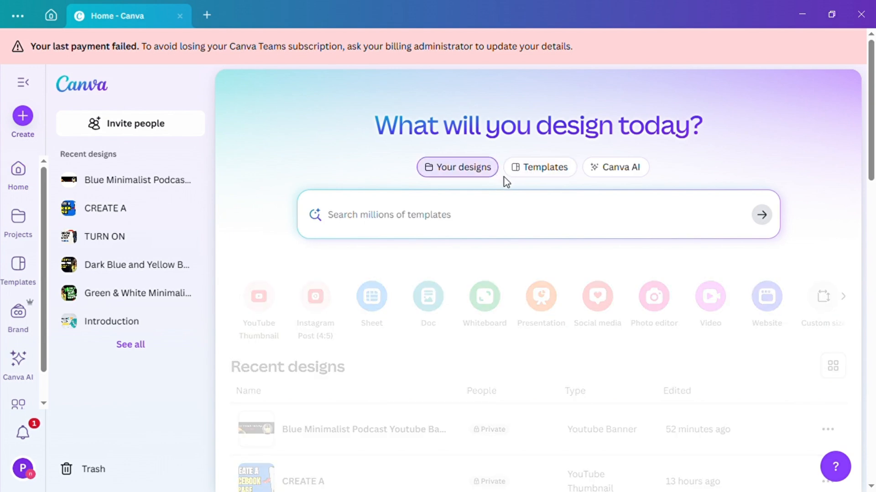
{"action": "left_click", "coordinate": [553, 173]}
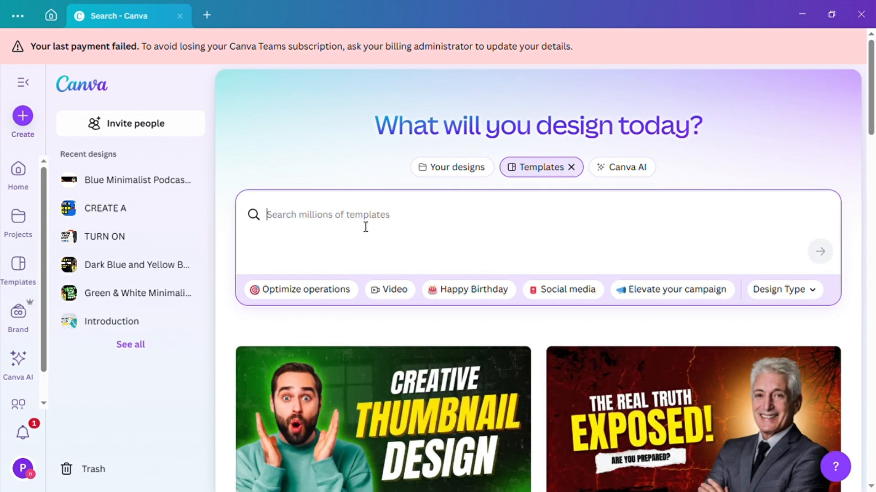
{"action": "type", "text": "Youy"}
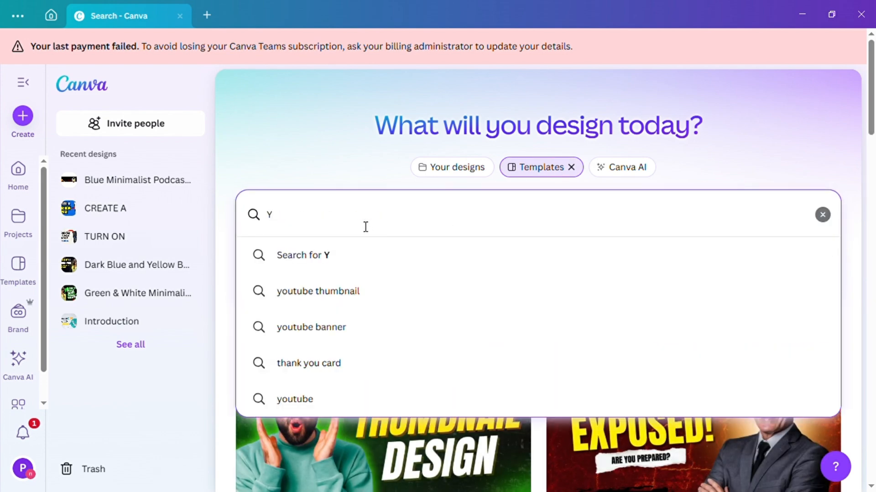
{"action": "key", "text": "BackSpace"}
{"action": "type", "text": "Tu"}
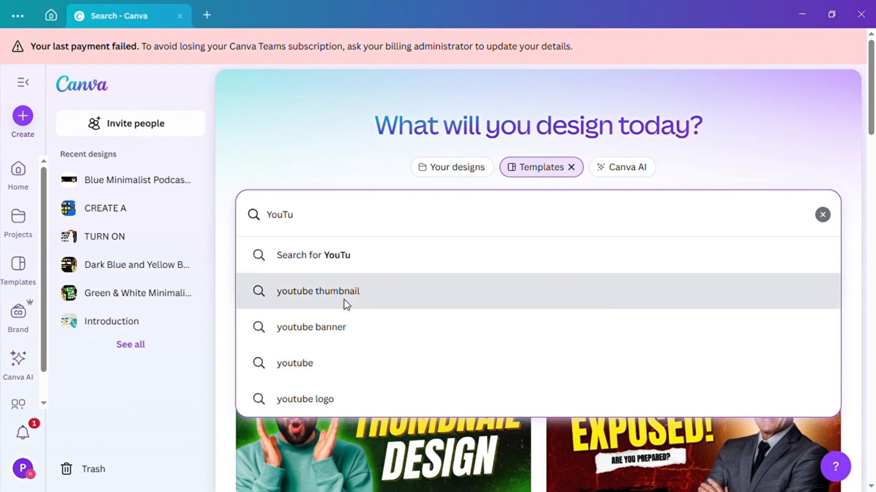
{"action": "left_click", "coordinate": [348, 301]}
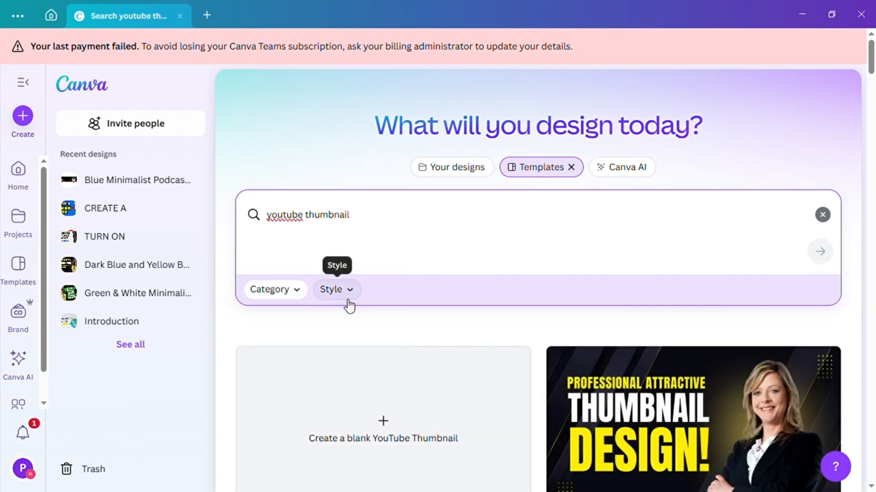
Look through the thumbnail templates and create a blank YouTube Thumbnail design.
{"action": "scroll", "coordinate": [349, 305], "scroll_direction": "down", "scroll_amount": 5}
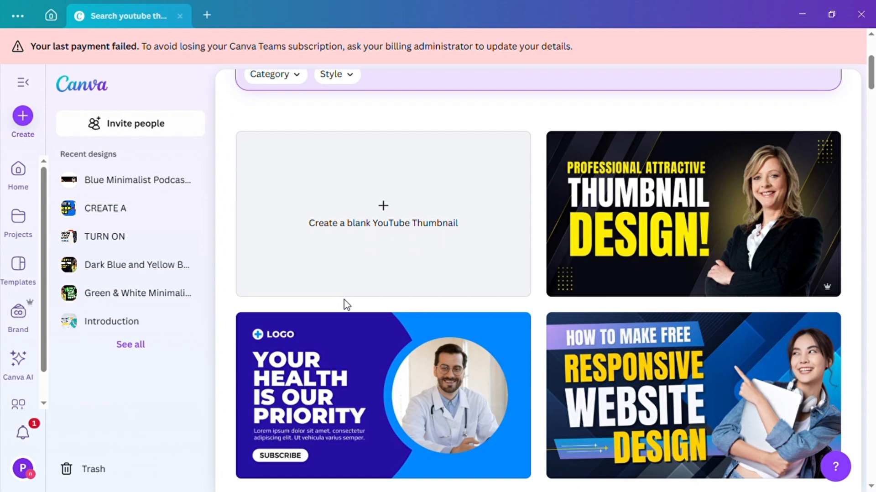
{"action": "scroll", "coordinate": [347, 305], "scroll_direction": "down", "scroll_amount": 6}
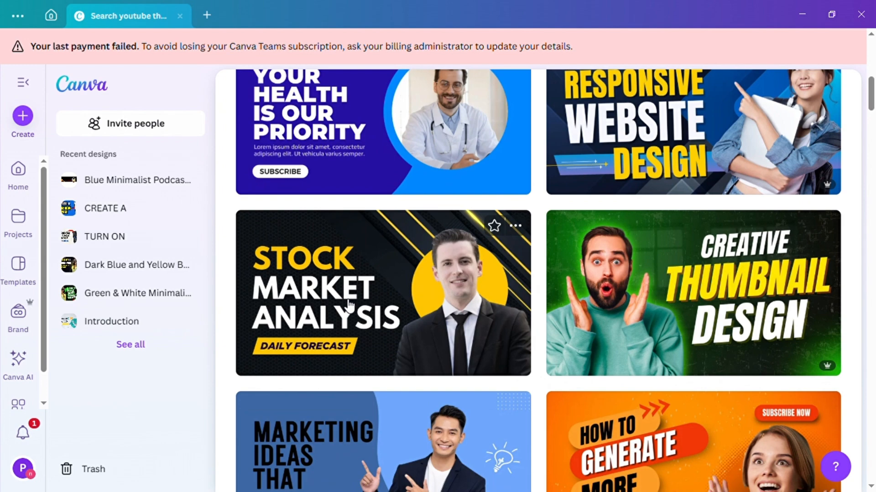
{"action": "scroll", "coordinate": [348, 305], "scroll_direction": "up", "scroll_amount": 5}
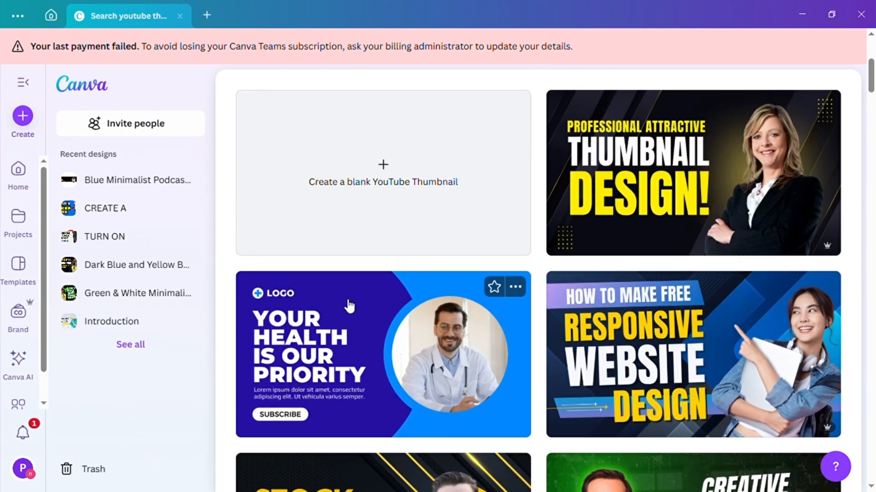
{"action": "scroll", "coordinate": [349, 305], "scroll_direction": "up", "scroll_amount": 5}
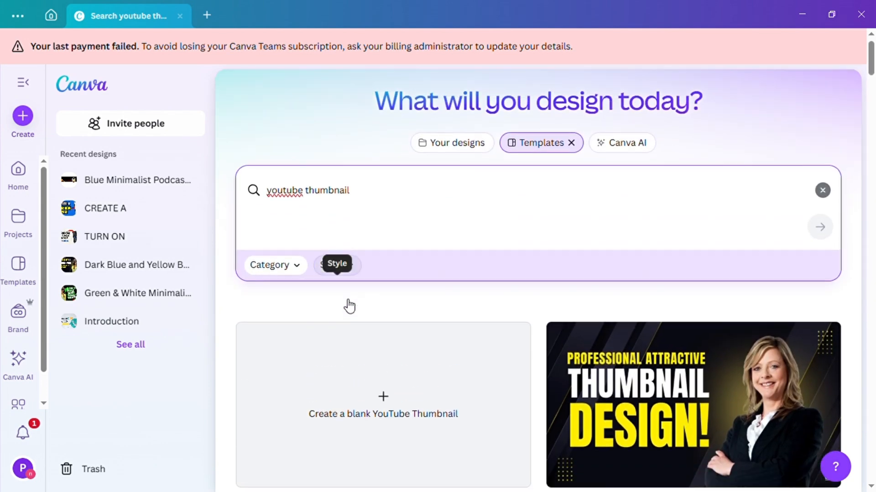
{"action": "scroll", "coordinate": [350, 305], "scroll_direction": "down", "scroll_amount": 3}
{"action": "left_click", "coordinate": [328, 304]}
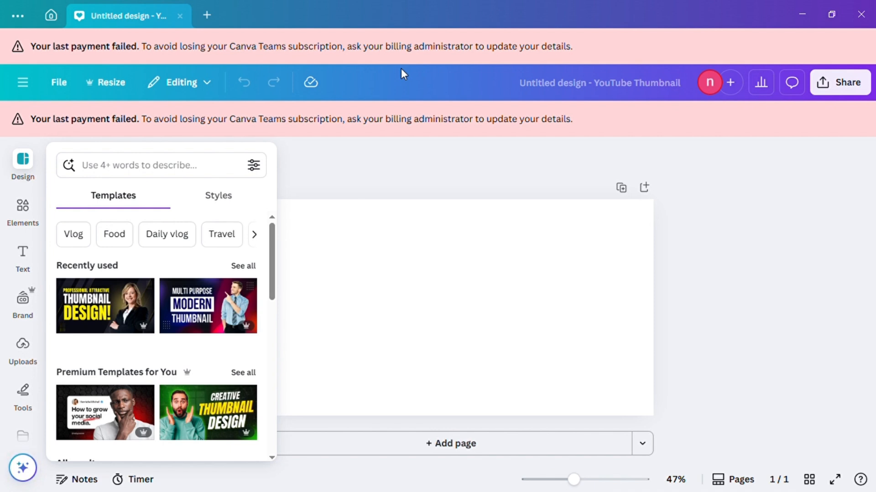
Set the blank page's background color to black from the default solid colors.
{"action": "left_click", "coordinate": [370, 276]}
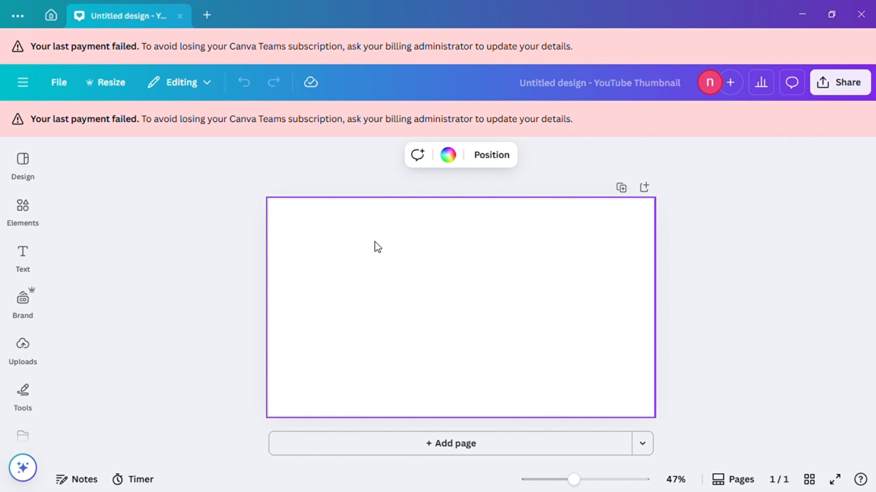
{"action": "left_click", "coordinate": [454, 159]}
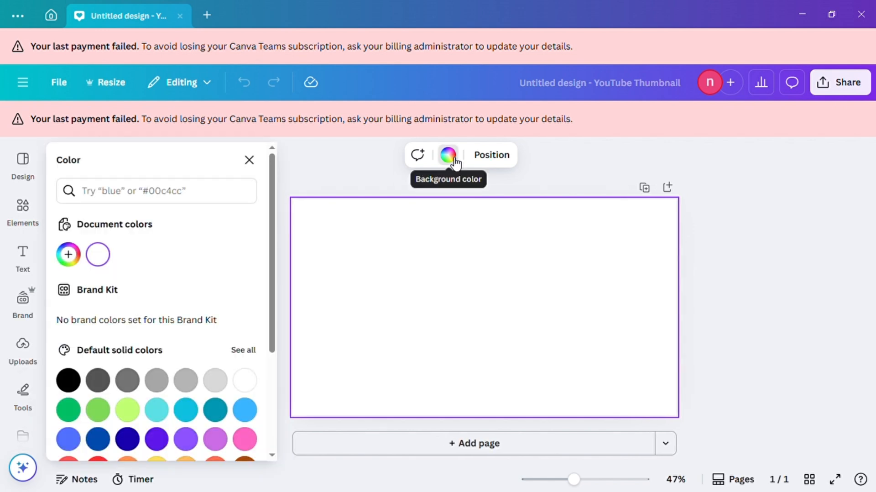
{"action": "left_click", "coordinate": [68, 380]}
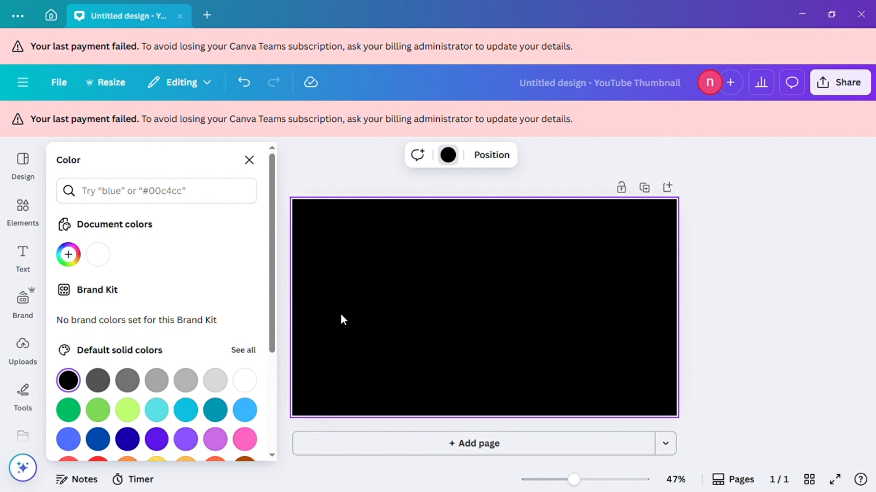
{"action": "left_click", "coordinate": [250, 160]}
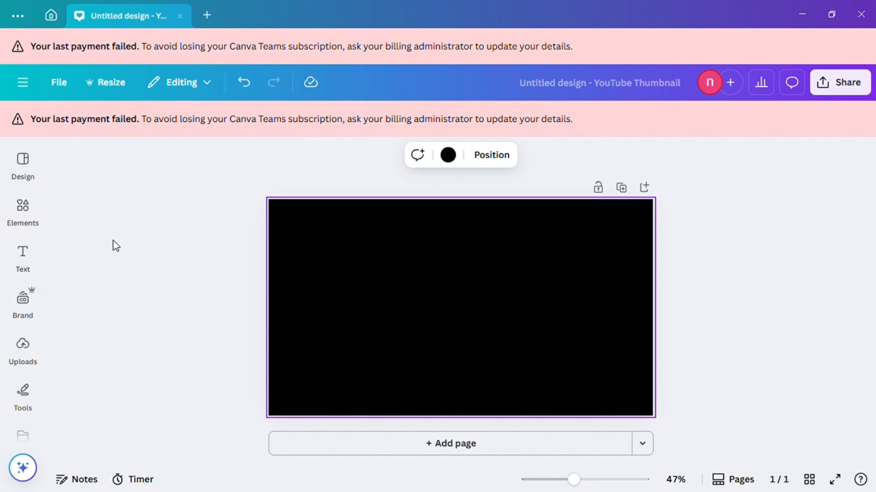
Add a heading reading "HOW TO" and move it near the top edge of the page, slightly left of centre.
{"action": "left_click", "coordinate": [24, 258]}
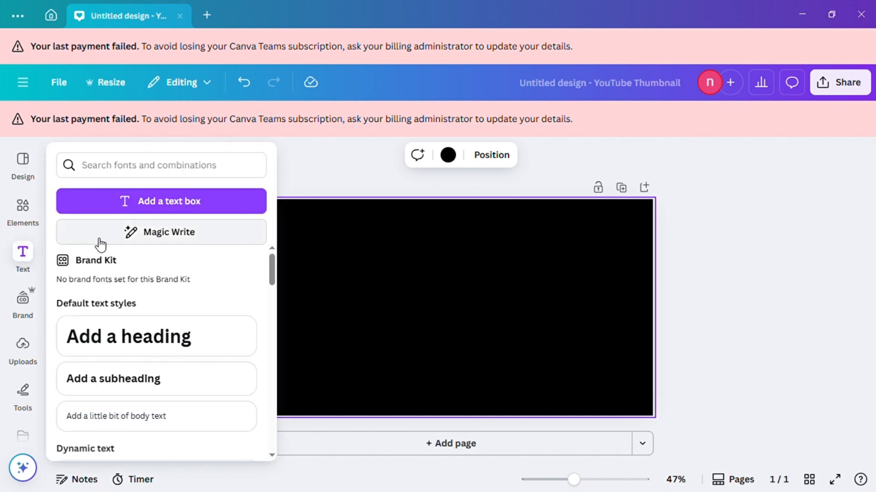
{"action": "left_click", "coordinate": [28, 263]}
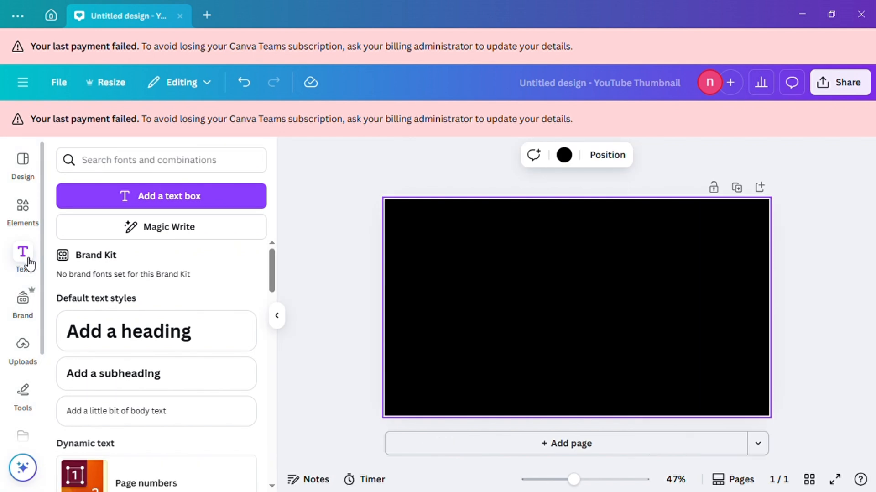
{"action": "left_click", "coordinate": [141, 343]}
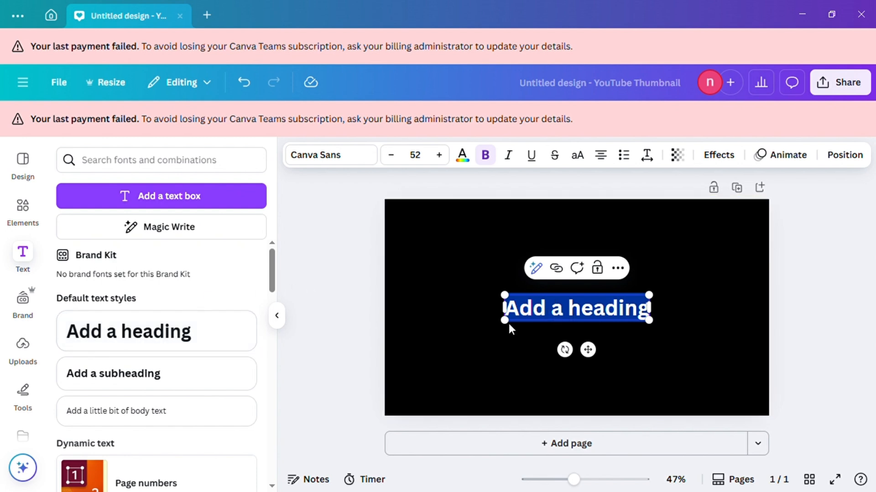
{"action": "type", "text": "H"}
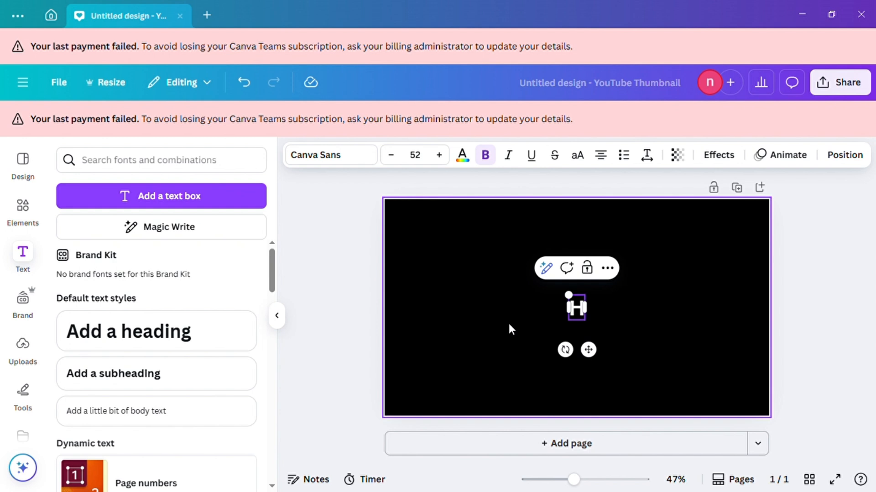
{"action": "type", "text": "OW TO"}
{"action": "left_click_drag", "start_coordinate": [593, 305], "coordinate": [548, 232]}
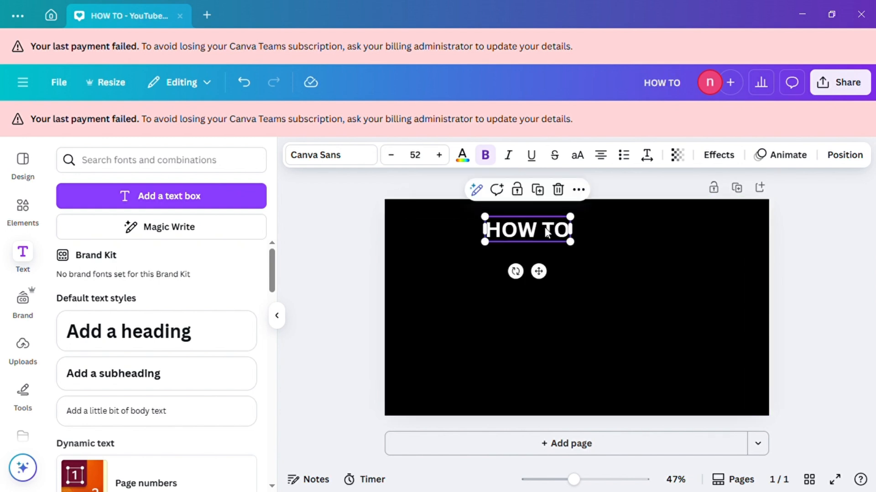
{"action": "left_click", "coordinate": [418, 249]}
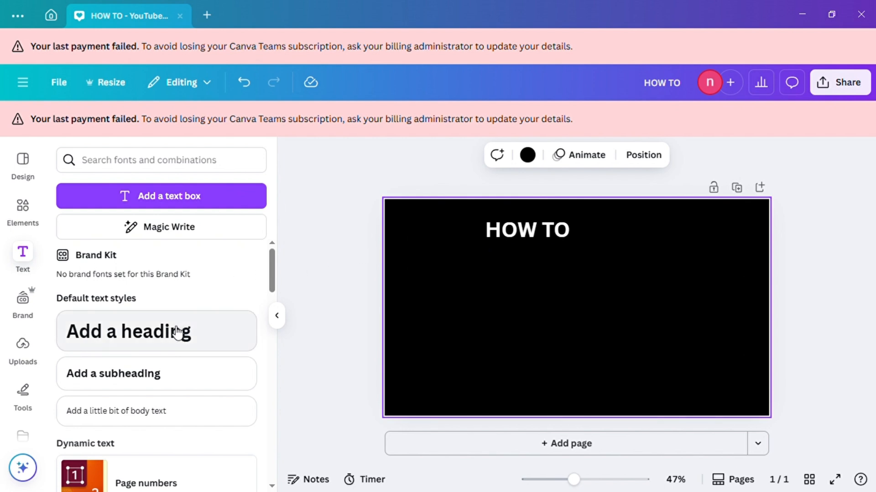
{"action": "left_click", "coordinate": [519, 240]}
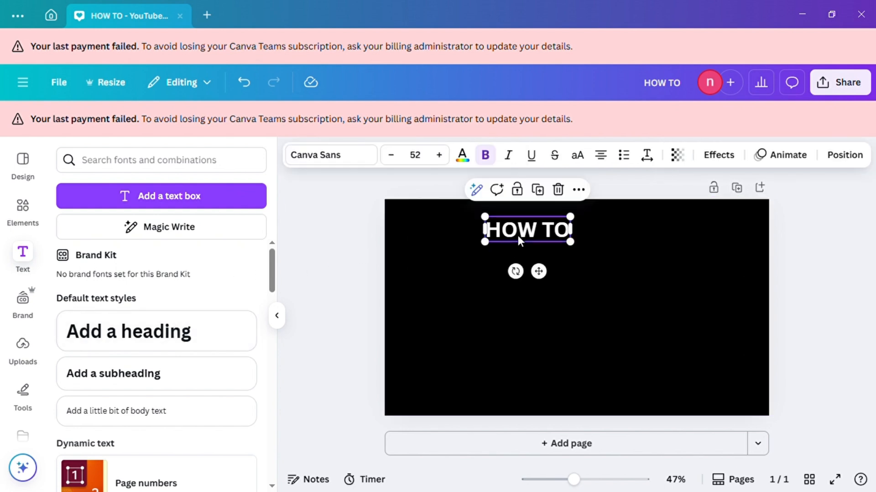
{"action": "left_click", "coordinate": [544, 194]}
{"action": "left_click_drag", "start_coordinate": [534, 241], "coordinate": [533, 272]}
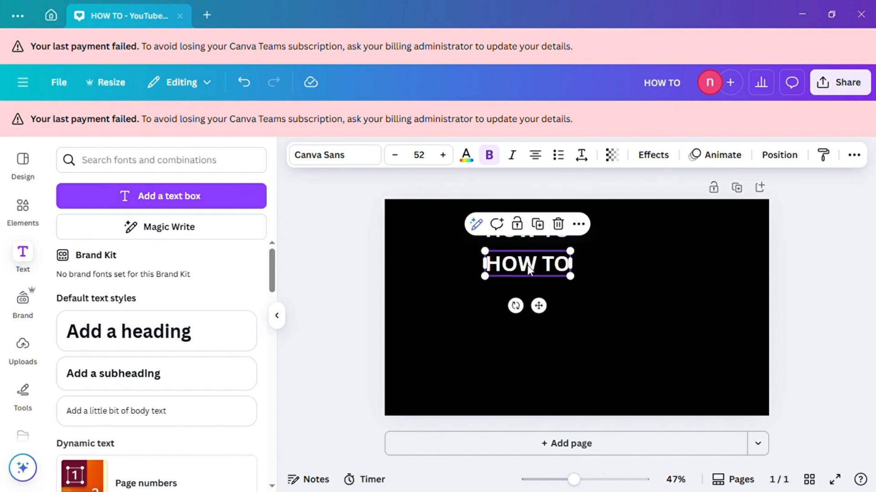
{"action": "left_click", "coordinate": [558, 224]}
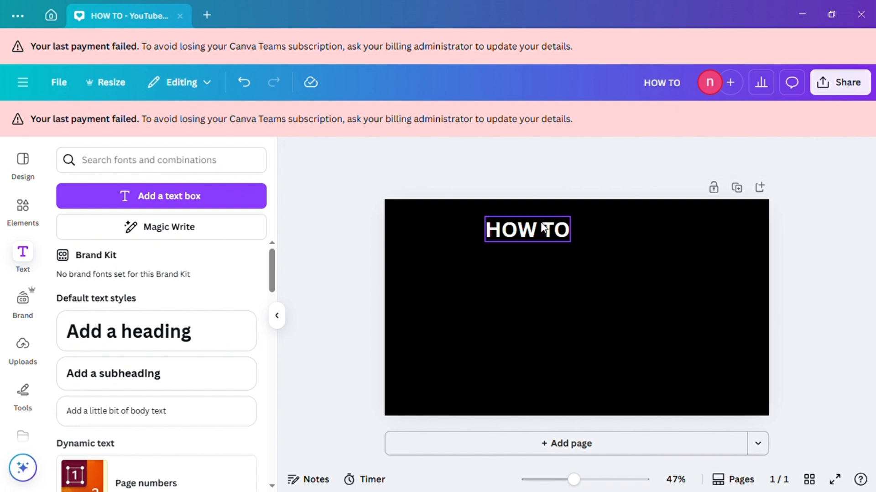
Duplicate the "HOW TO" heading and place the copy directly below the original.
{"action": "left_click", "coordinate": [546, 228]}
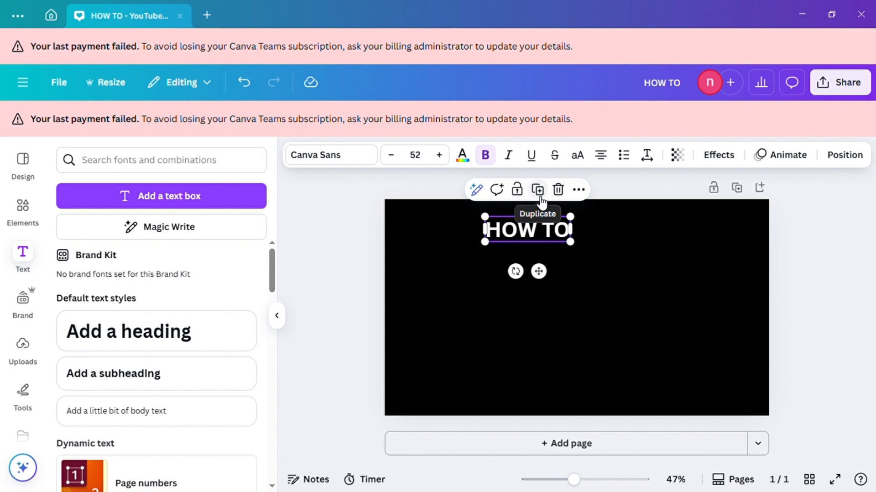
{"action": "left_click", "coordinate": [541, 201]}
{"action": "mouse_move", "coordinate": [544, 273]}
{"action": "left_mouse_down"}
{"action": "mouse_move", "coordinate": [544, 265]}
{"action": "mouse_move", "coordinate": [542, 272]}
{"action": "left_mouse_up"}
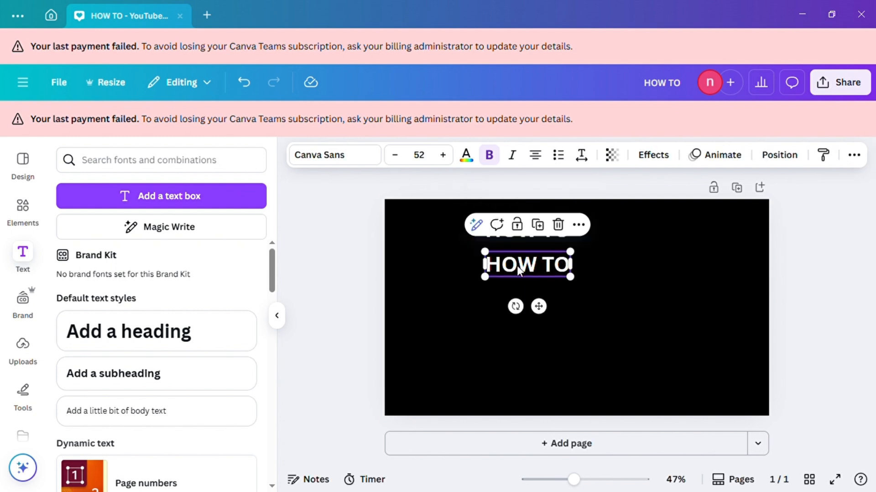
{"action": "left_click", "coordinate": [500, 263]}
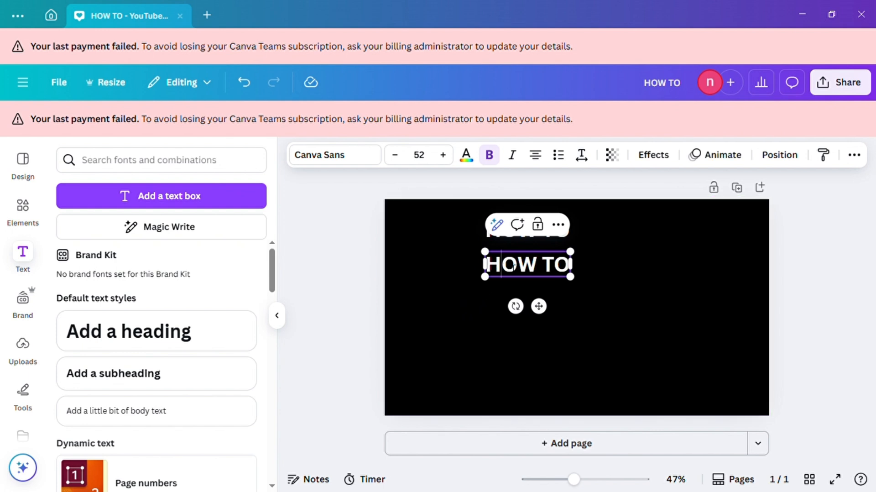
{"action": "triple_click", "coordinate": [513, 267]}
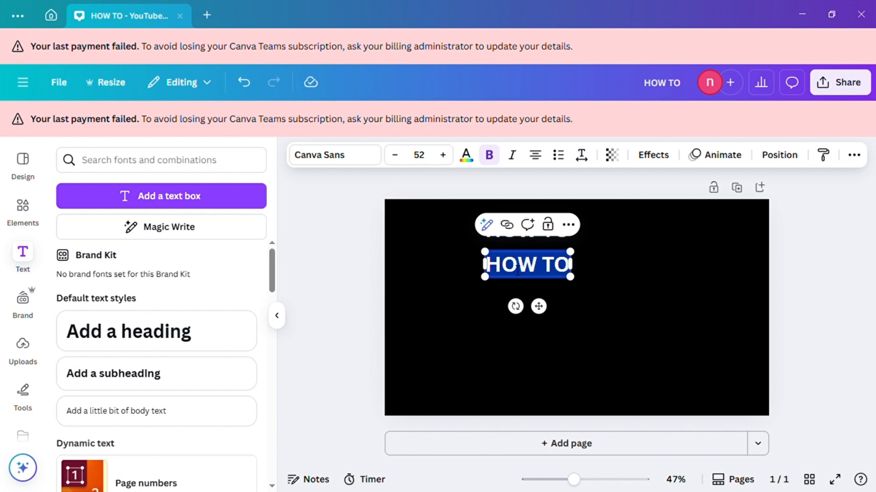
{"action": "left_click", "coordinate": [595, 277]}
{"action": "double_click", "coordinate": [522, 267]}
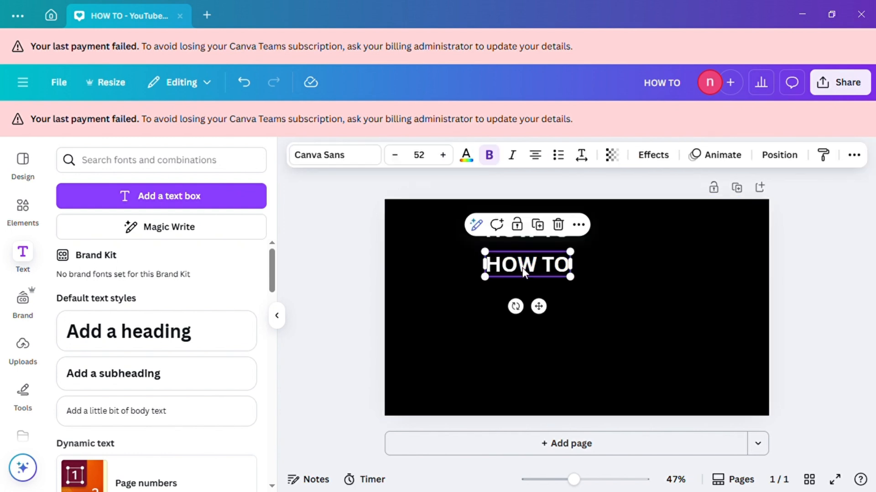
{"action": "type", "text": "HHHHH"}
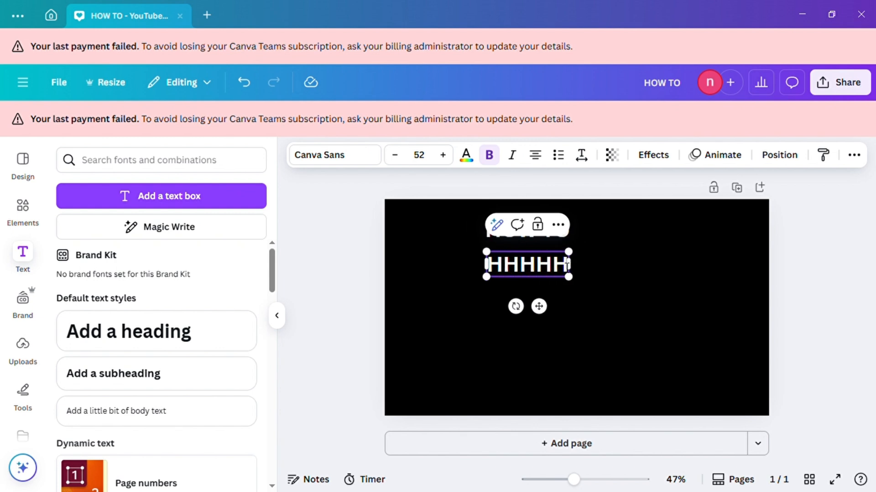
Replace the lower heading's text with "VERIFY" and move it up close beneath "HOW TO".
{"action": "double_click", "coordinate": [567, 263]}
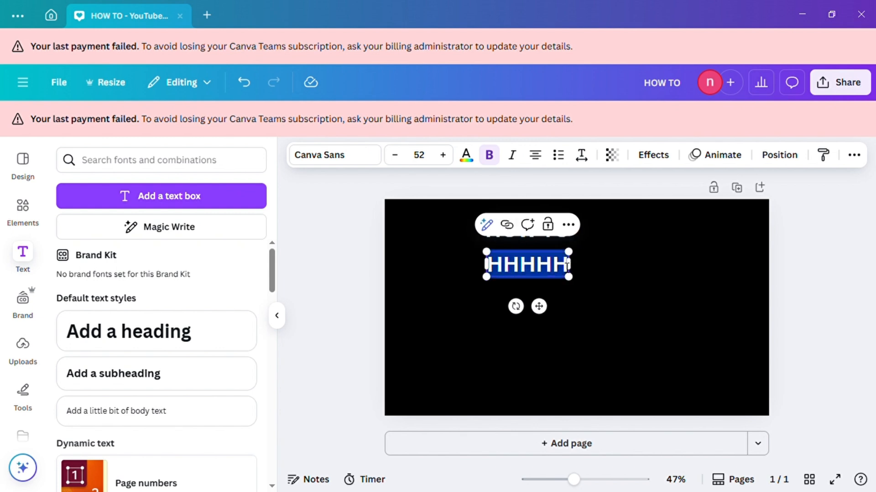
{"action": "key", "text": "BackSpace"}
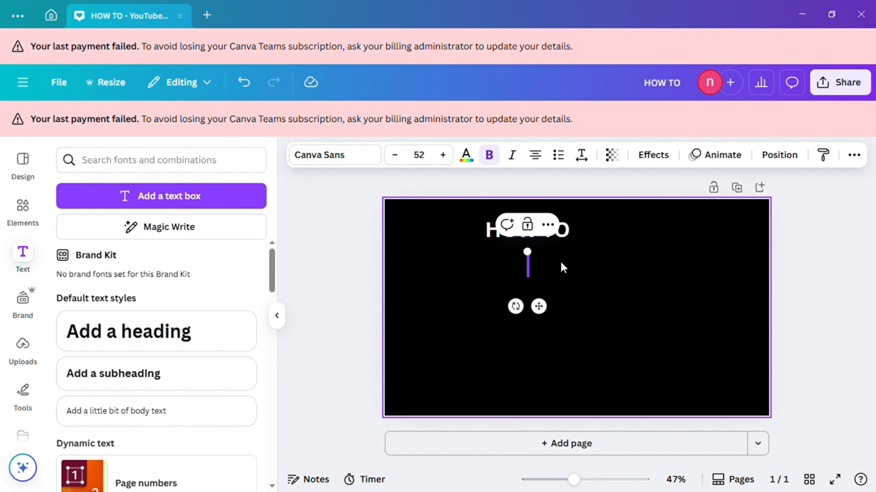
{"action": "type", "text": "VERI"}
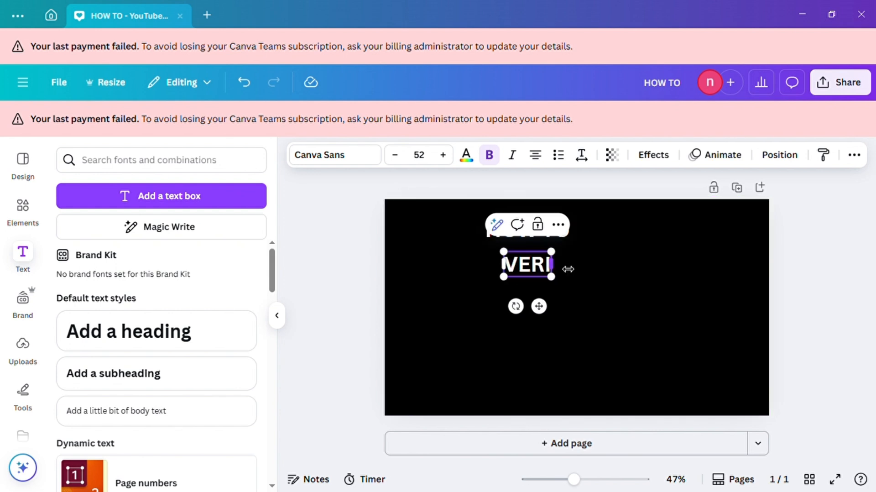
{"action": "type", "text": "FY"}
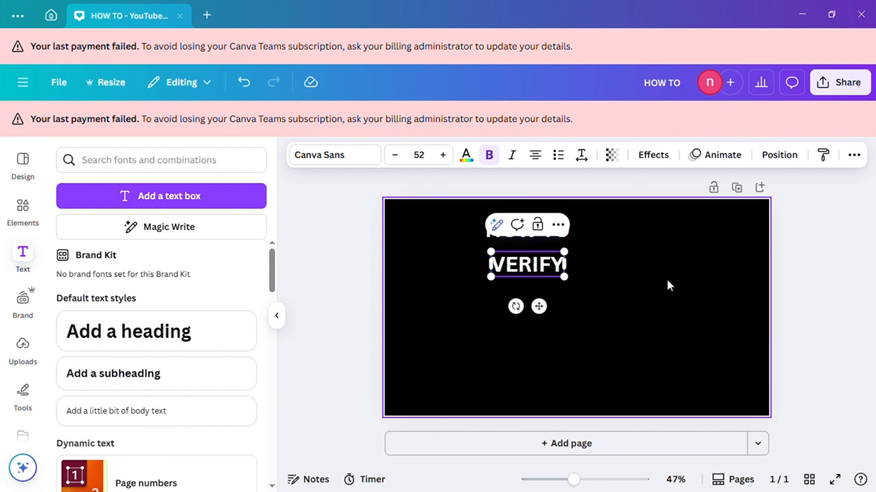
{"action": "left_click", "coordinate": [666, 277]}
{"action": "left_click_drag", "start_coordinate": [527, 269], "coordinate": [534, 268]}
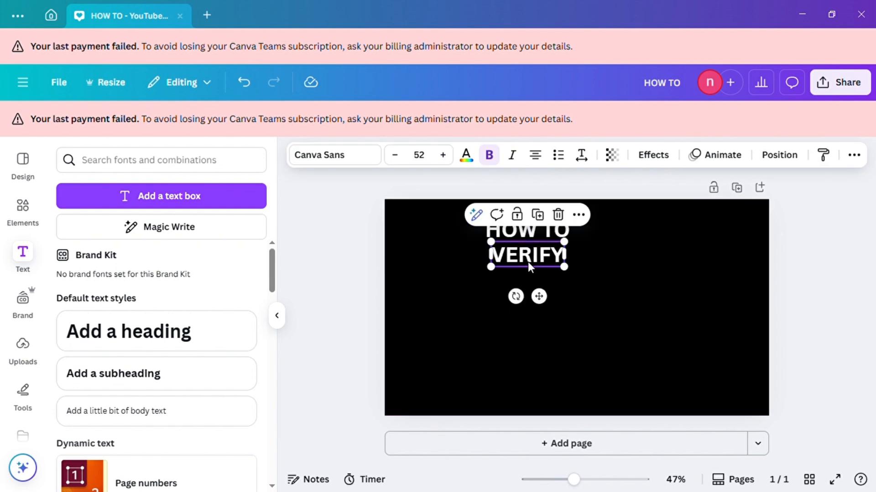
{"action": "left_click", "coordinate": [528, 263]}
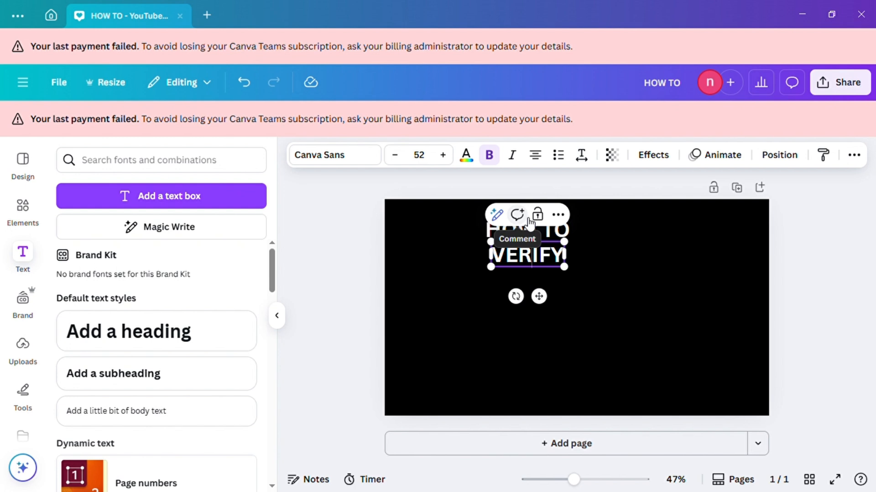
Duplicate the "VERIFY" heading and place the copy directly below the original.
{"action": "right_click", "coordinate": [563, 219]}
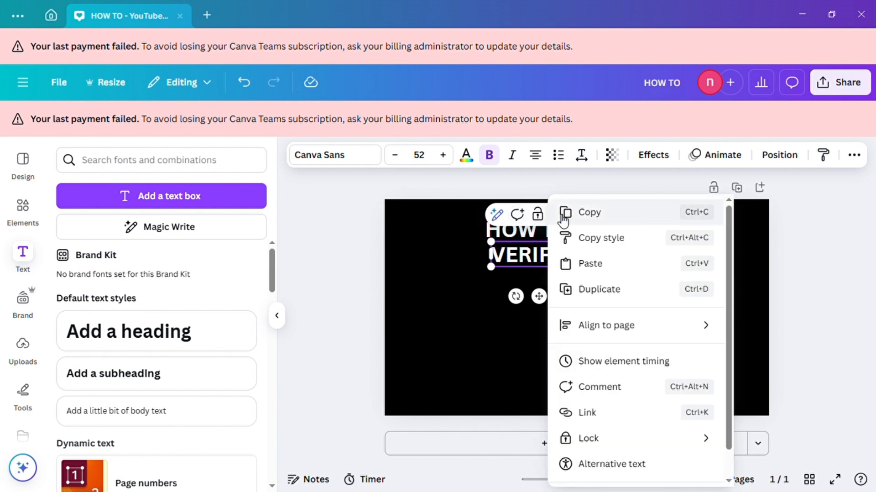
{"action": "left_click", "coordinate": [584, 290]}
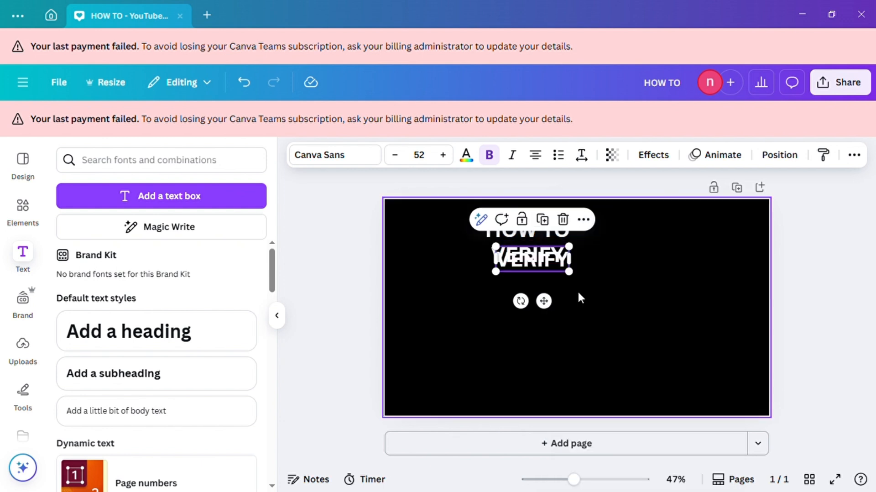
{"action": "left_click_drag", "start_coordinate": [540, 261], "coordinate": [538, 286]}
Replace the text of the lower "VERIFY" heading with "YOUTUBE".
{"action": "double_click", "coordinate": [540, 287]}
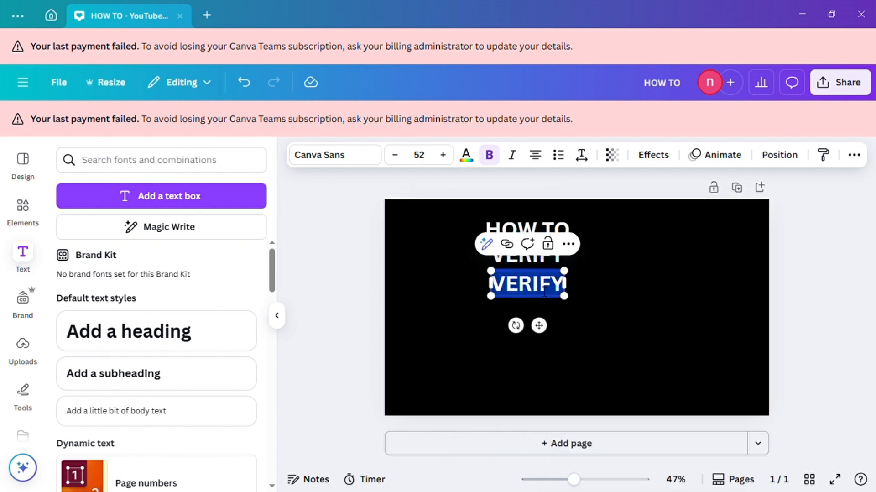
{"action": "type", "text": "YO"}
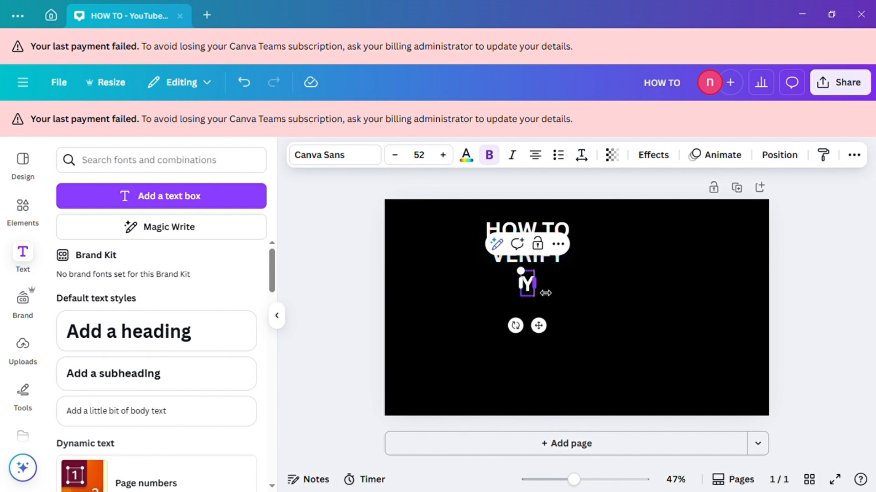
{"action": "type", "text": "Ut"}
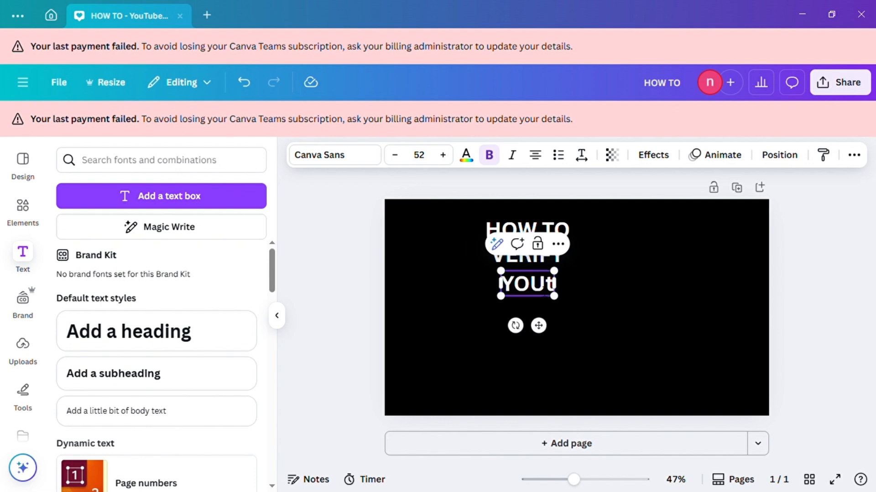
{"action": "key", "text": "BackSpace"}
{"action": "type", "text": "TUBE"}
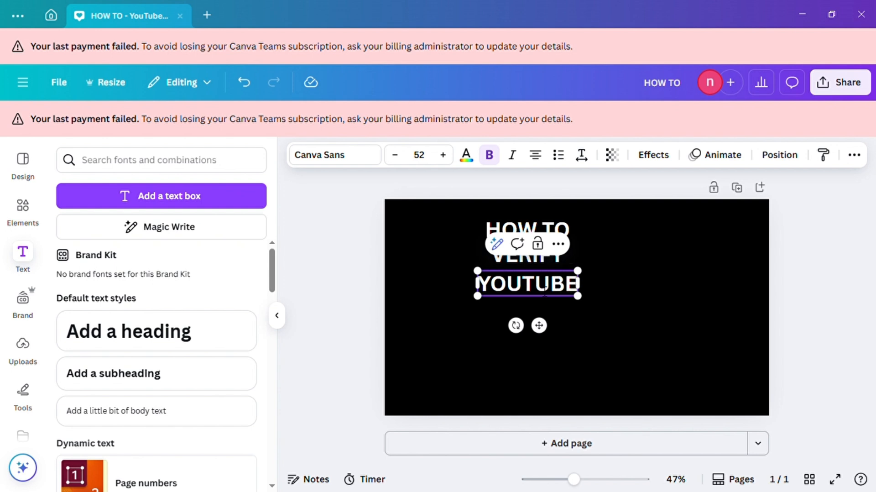
{"action": "left_click", "coordinate": [604, 324]}
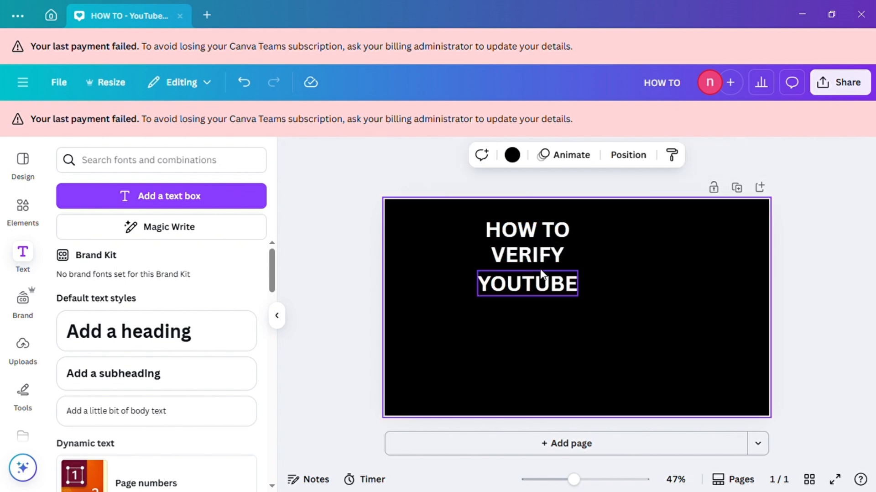
{"action": "left_click_drag", "start_coordinate": [531, 282], "coordinate": [535, 286]}
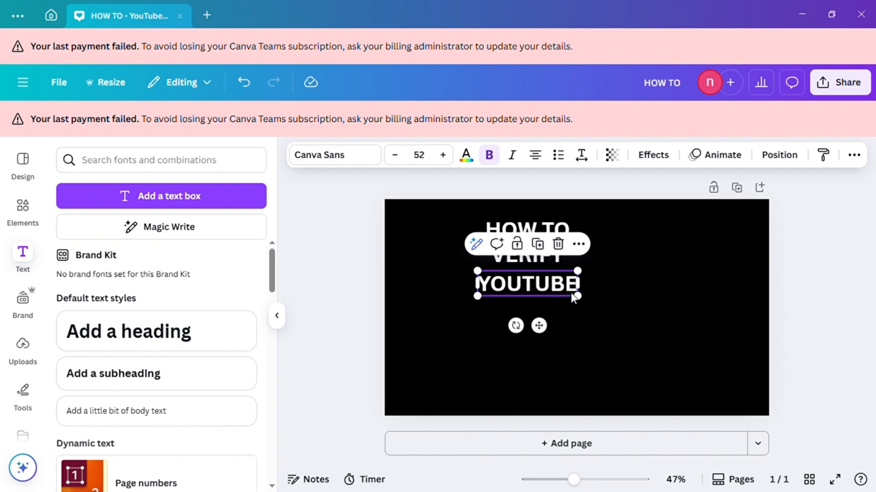
{"action": "left_click", "coordinate": [612, 310]}
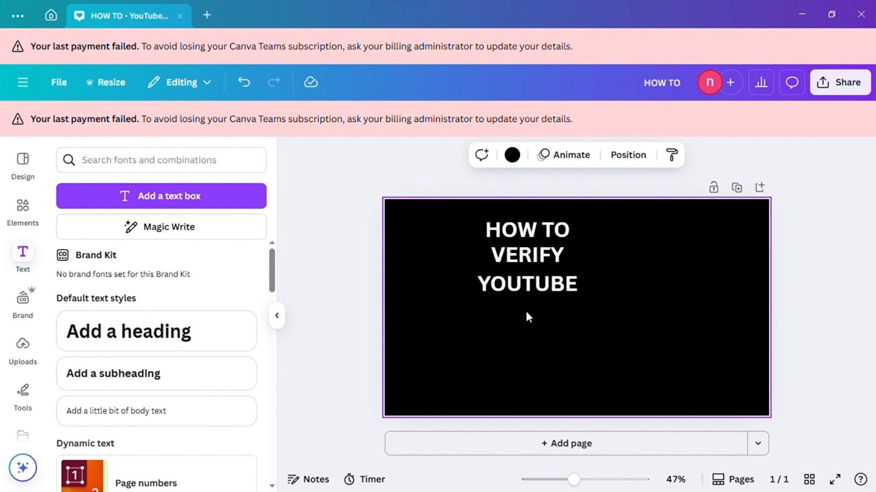
Duplicate the "YOUTUBE" heading and place the copy close beneath the original.
{"action": "left_click", "coordinate": [521, 289]}
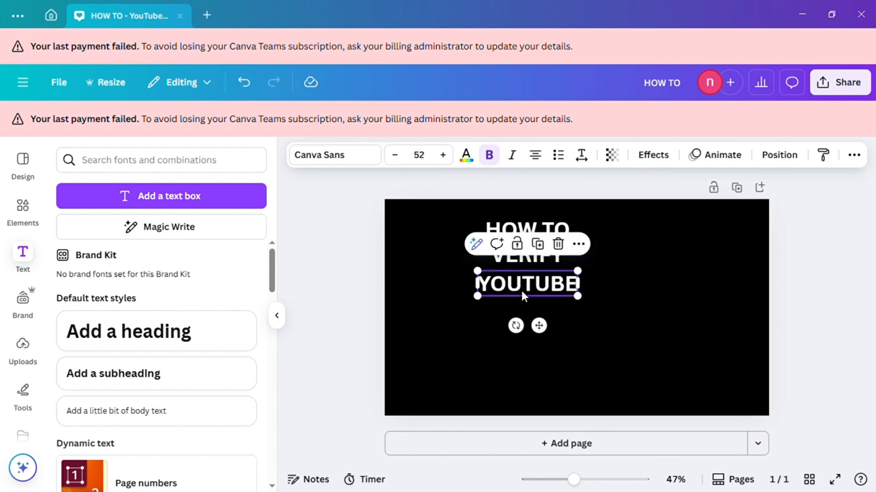
{"action": "left_click", "coordinate": [538, 245]}
{"action": "left_click_drag", "start_coordinate": [534, 282], "coordinate": [483, 315]}
Replace the text of the lower "YOUTUBE" heading with "ACCOUNT &".
{"action": "double_click", "coordinate": [535, 308]}
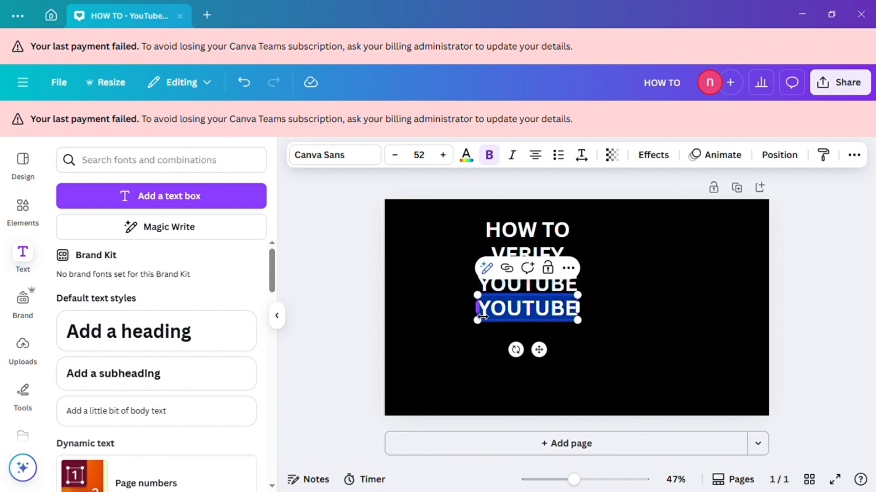
{"action": "type", "text": "ACC"}
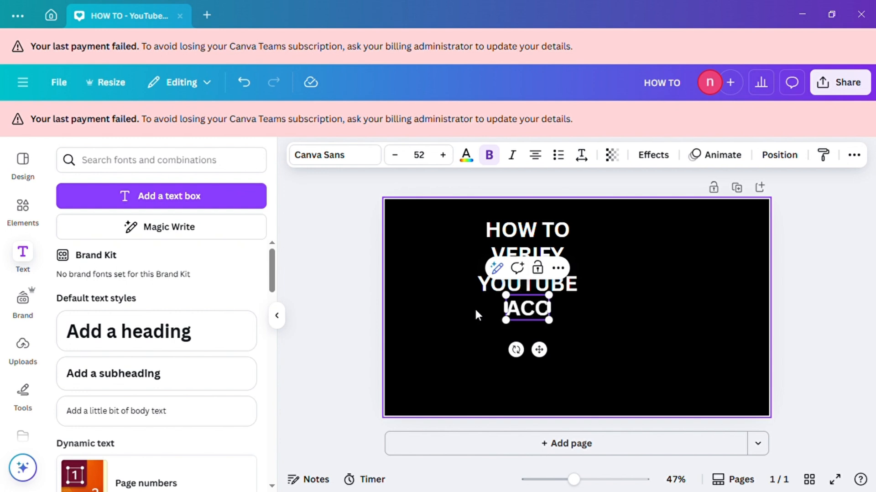
{"action": "type", "text": "O"}
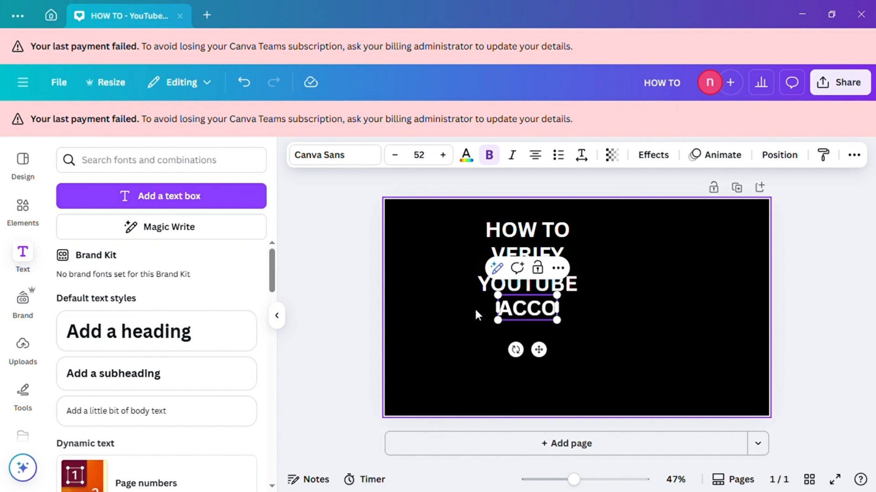
{"action": "type", "text": "UNT"}
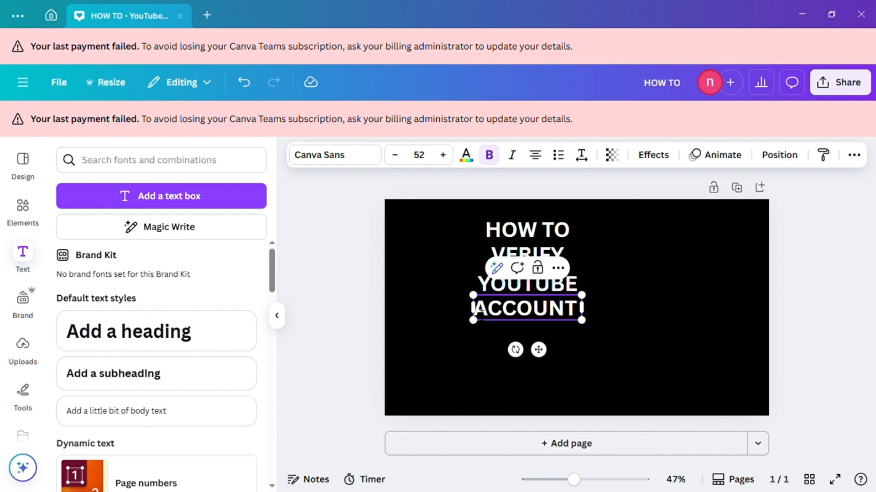
{"action": "type", "text": "&"}
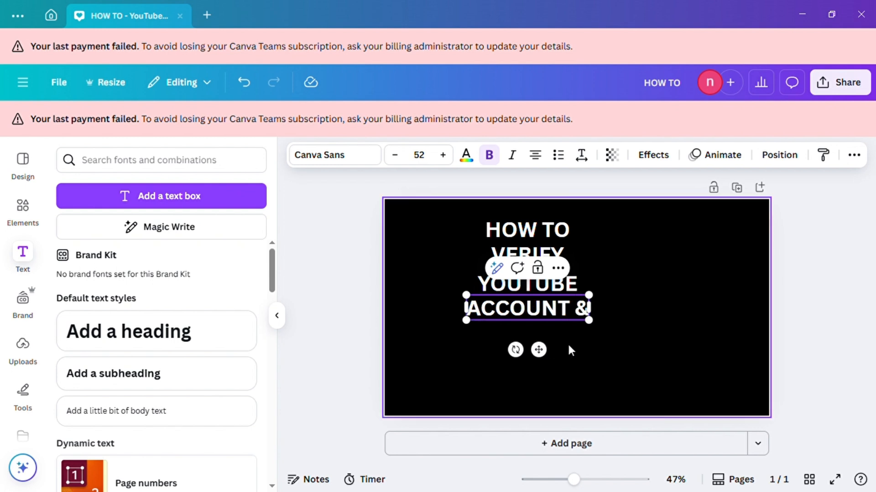
{"action": "left_click", "coordinate": [603, 344]}
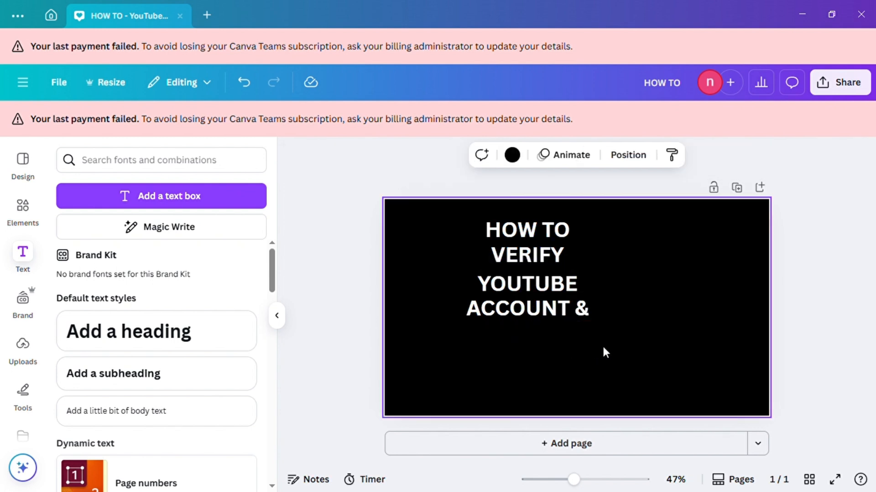
Duplicate the "ACCOUNT &" heading and place the copy directly below the original.
{"action": "left_click", "coordinate": [539, 307]}
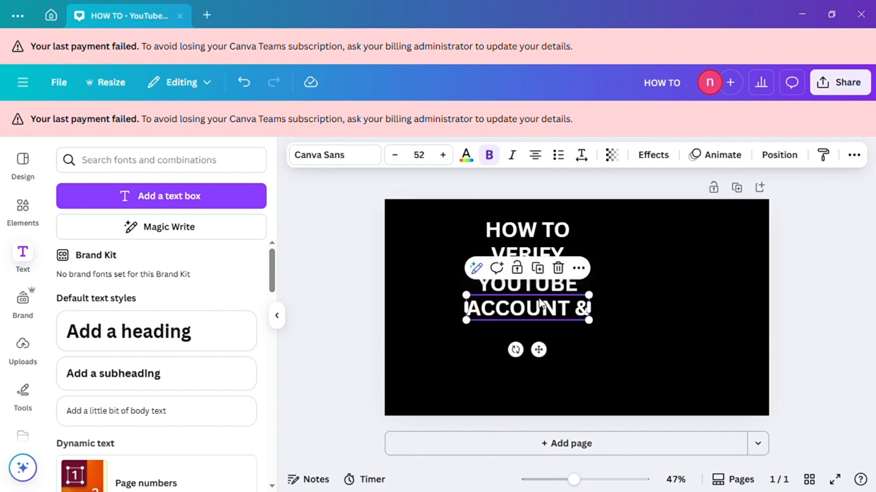
{"action": "left_click", "coordinate": [538, 269]}
{"action": "left_click_drag", "start_coordinate": [539, 317], "coordinate": [535, 341]}
Replace the entire text of the lower "ACCOUNT &" heading with "CHANNEL".
{"action": "double_click", "coordinate": [535, 340]}
{"action": "left_click", "coordinate": [536, 338]}
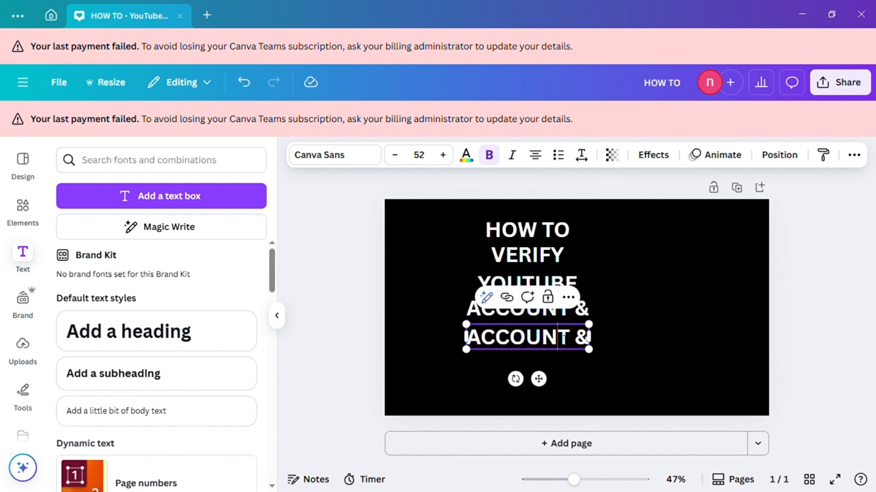
{"action": "left_click_drag", "start_coordinate": [574, 338], "coordinate": [600, 338]}
{"action": "left_click", "coordinate": [575, 337]}
{"action": "left_click", "coordinate": [576, 338]}
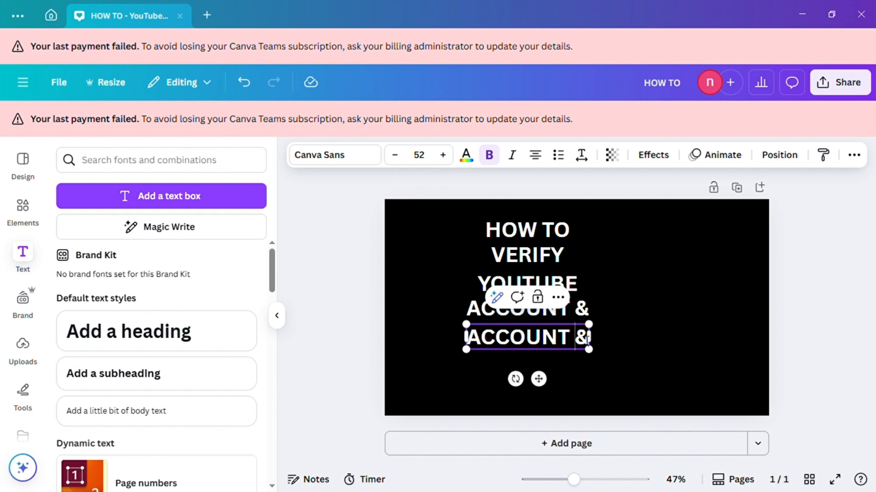
{"action": "key", "text": "ctrl+a"}
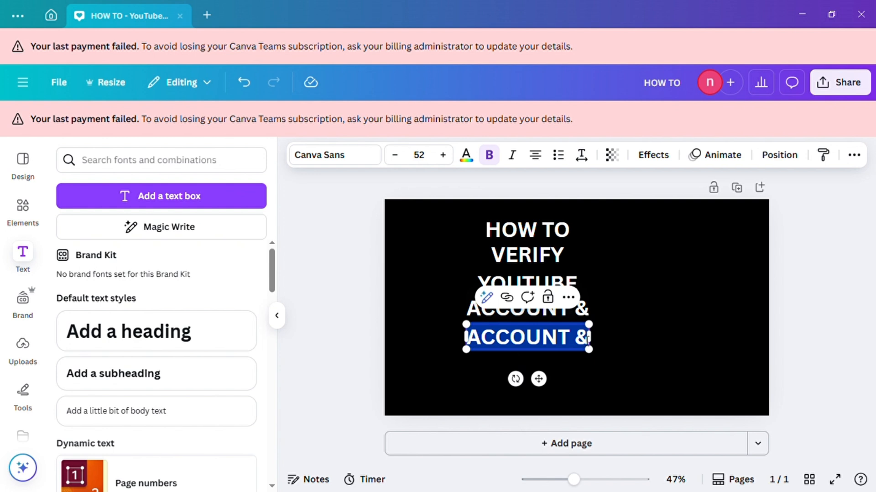
{"action": "type", "text": "CHANNEL"}
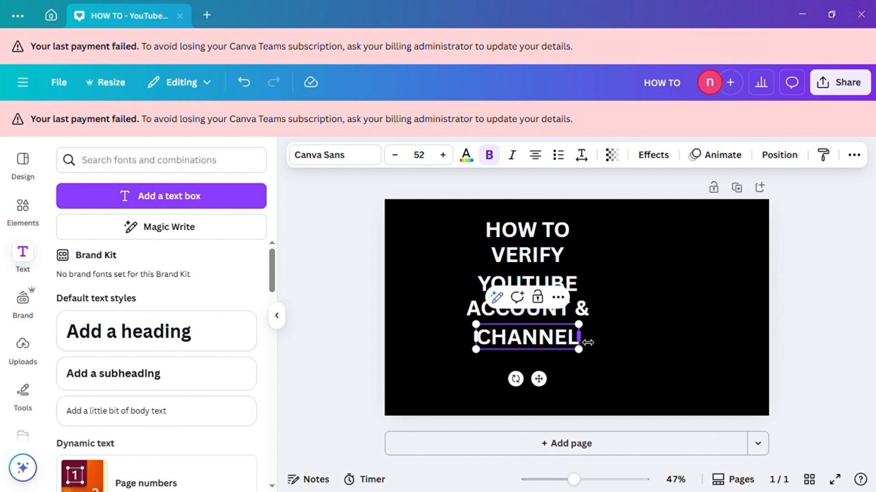
{"action": "left_click", "coordinate": [655, 357]}
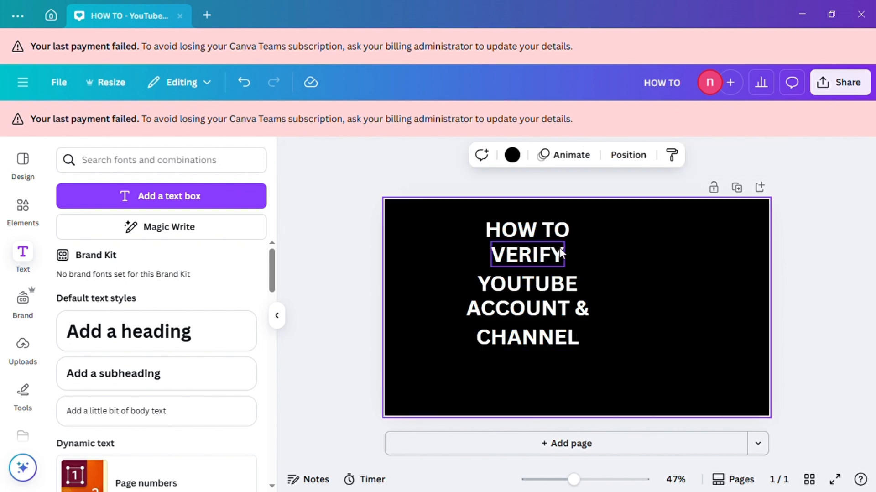
Shift all five headings left on the page, lining up their starting edges in a roughly left-aligned stack.
{"action": "left_click_drag", "start_coordinate": [532, 231], "coordinate": [492, 254]}
{"action": "left_click", "coordinate": [527, 254]}
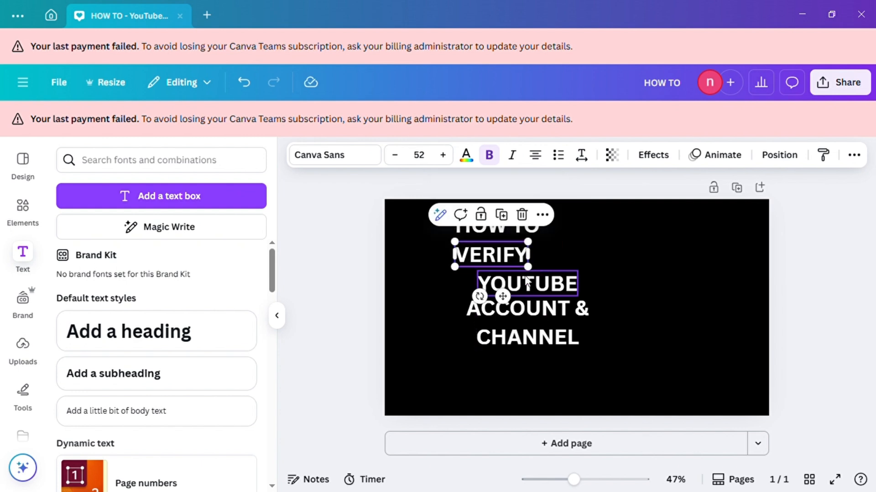
{"action": "left_click_drag", "start_coordinate": [536, 288], "coordinate": [521, 341]}
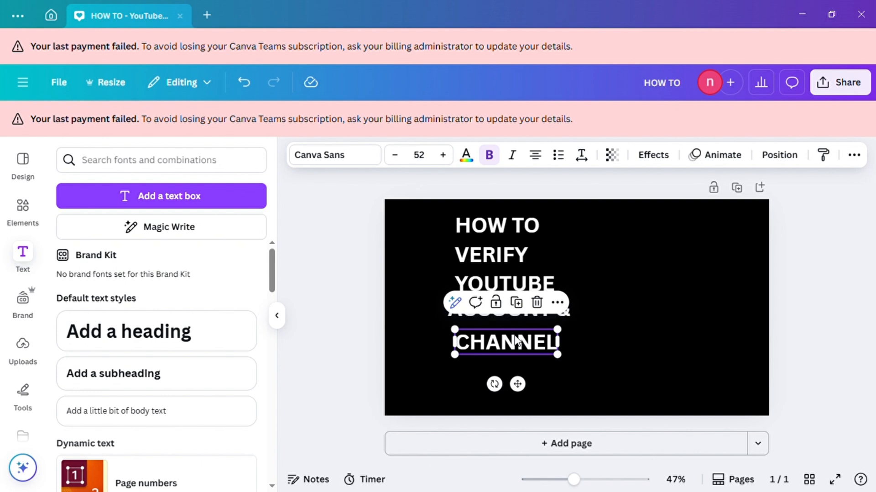
Increase the font size of the "HOW TO" heading to 57.
{"action": "left_click", "coordinate": [488, 229]}
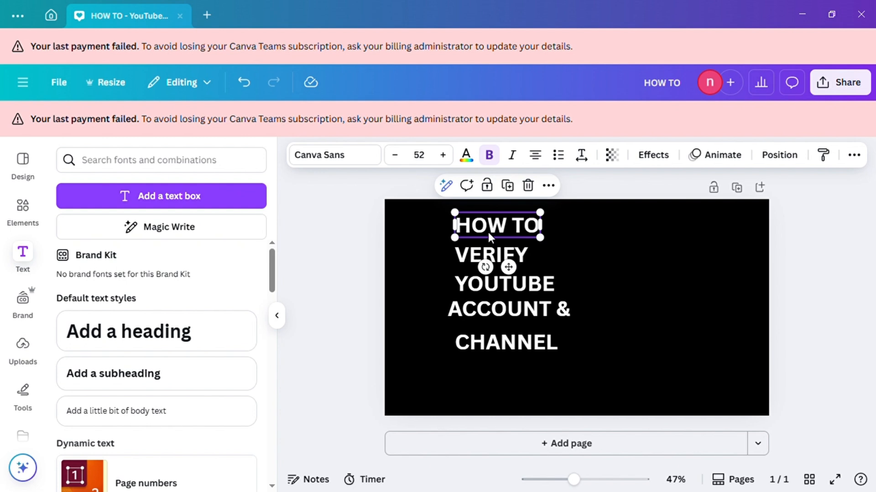
{"action": "left_click", "coordinate": [571, 260]}
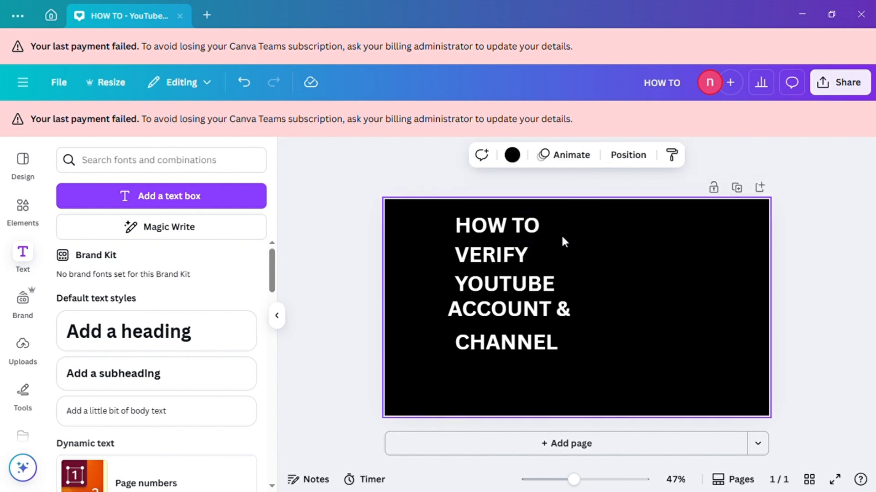
{"action": "left_click", "coordinate": [515, 224]}
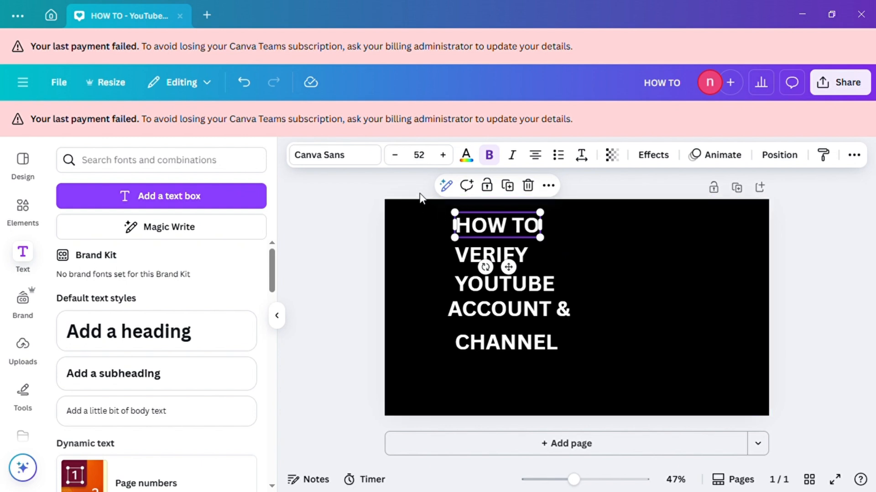
{"action": "left_click", "coordinate": [399, 165]}
{"action": "left_click", "coordinate": [398, 165]}
{"action": "left_click", "coordinate": [398, 165]}
{"action": "left_click", "coordinate": [443, 157]}
{"action": "left_click", "coordinate": [443, 157]}
{"action": "left_click", "coordinate": [443, 156]}
{"action": "left_click", "coordinate": [443, 157]}
{"action": "left_click", "coordinate": [443, 157]}
{"action": "left_click", "coordinate": [443, 155]}
{"action": "left_click", "coordinate": [443, 155]}
{"action": "left_click", "coordinate": [443, 156]}
{"action": "left_click", "coordinate": [443, 156]}
{"action": "left_click", "coordinate": [443, 155]}
{"action": "left_click", "coordinate": [443, 156]}
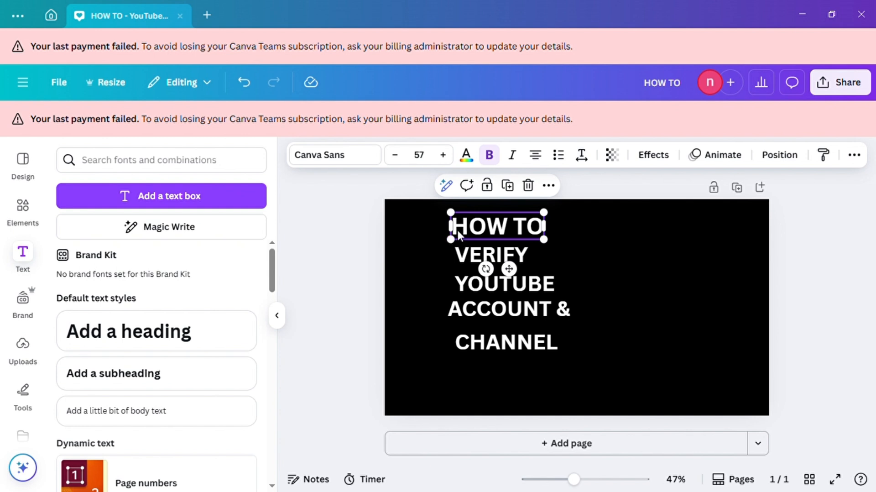
Change the font of the "HOW TO" heading to Anton.
{"action": "left_click", "coordinate": [340, 157]}
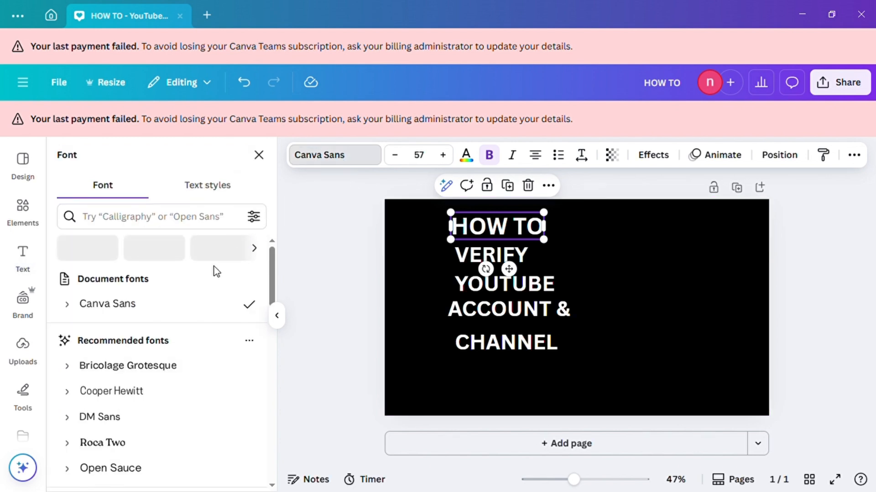
{"action": "scroll", "coordinate": [194, 321], "scroll_direction": "down", "scroll_amount": 5}
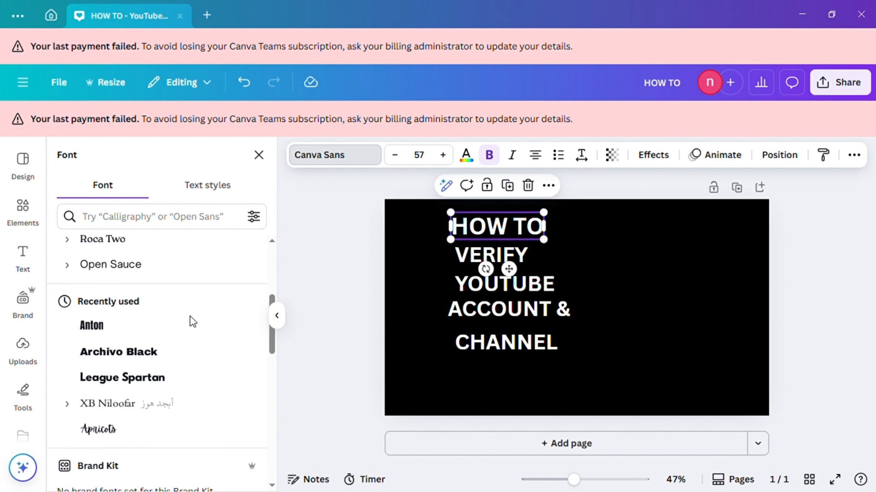
{"action": "scroll", "coordinate": [194, 321], "scroll_direction": "down", "scroll_amount": 1}
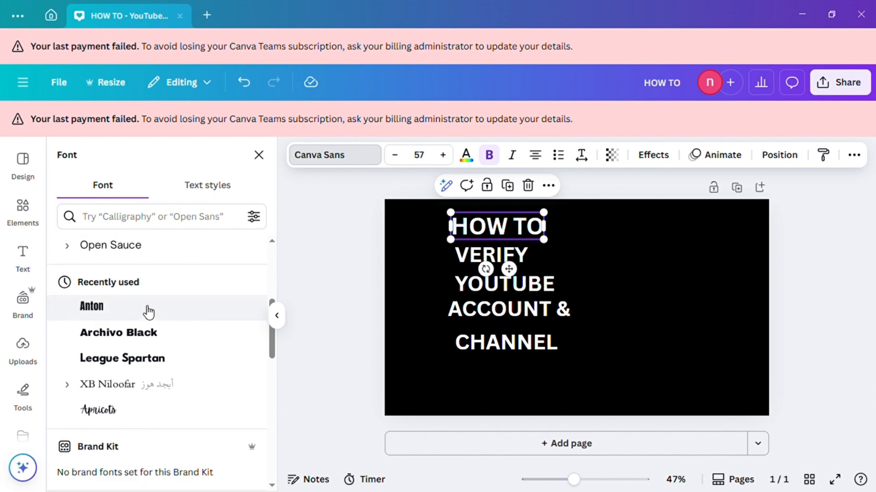
{"action": "left_click", "coordinate": [113, 320]}
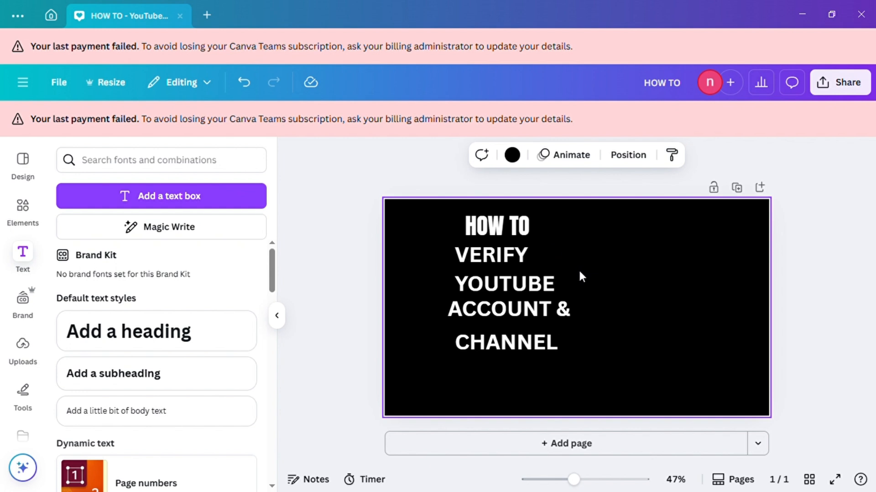
Change the font of the "VERIFY" heading to Anton.
{"action": "left_click", "coordinate": [505, 262]}
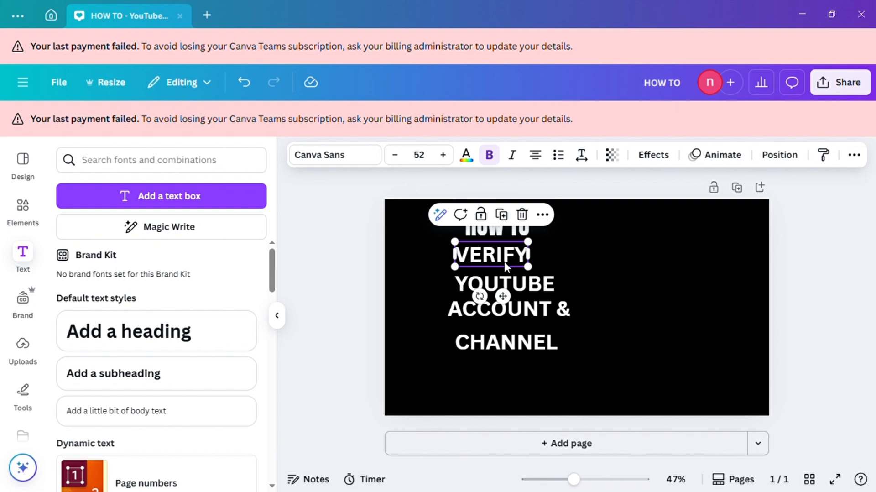
{"action": "left_click", "coordinate": [349, 162]}
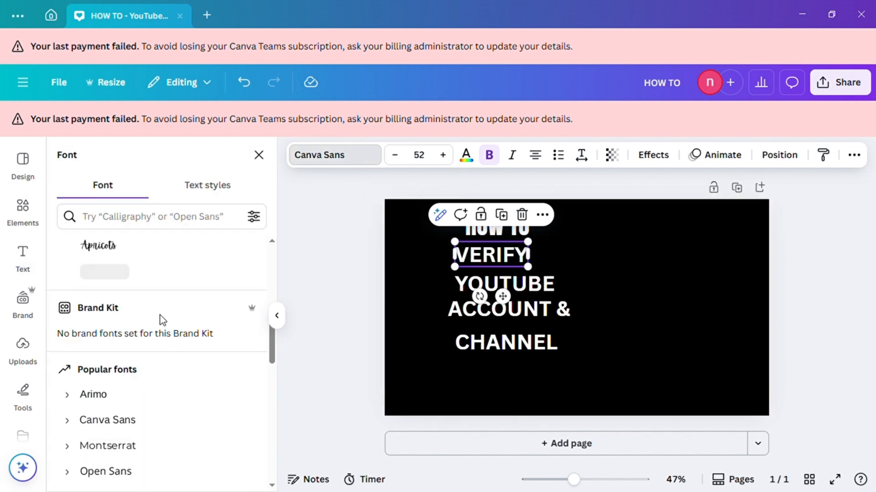
{"action": "scroll", "coordinate": [157, 326], "scroll_direction": "down", "scroll_amount": 5}
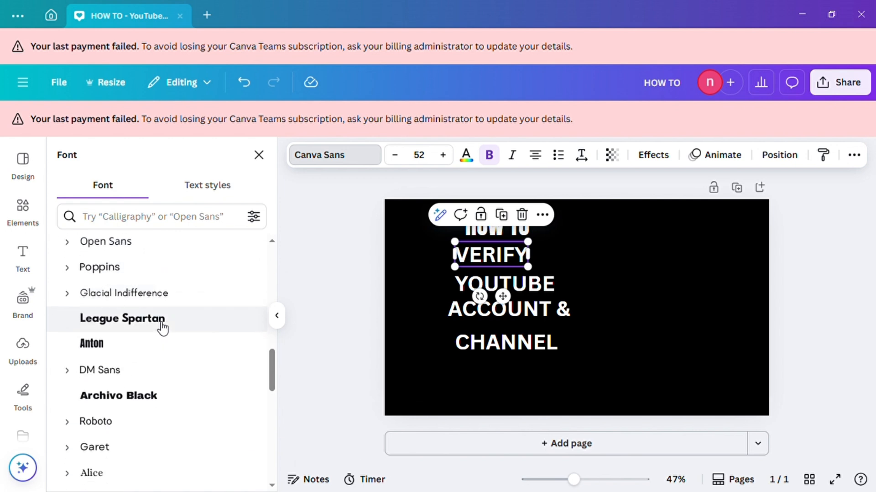
{"action": "left_click", "coordinate": [161, 339]}
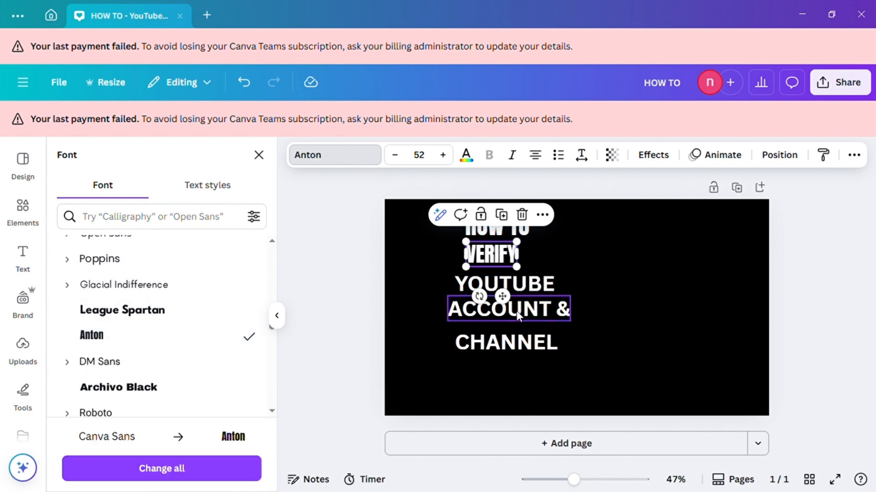
Change the font of the "YOUTUBE" heading to Anton.
{"action": "left_click", "coordinate": [535, 285]}
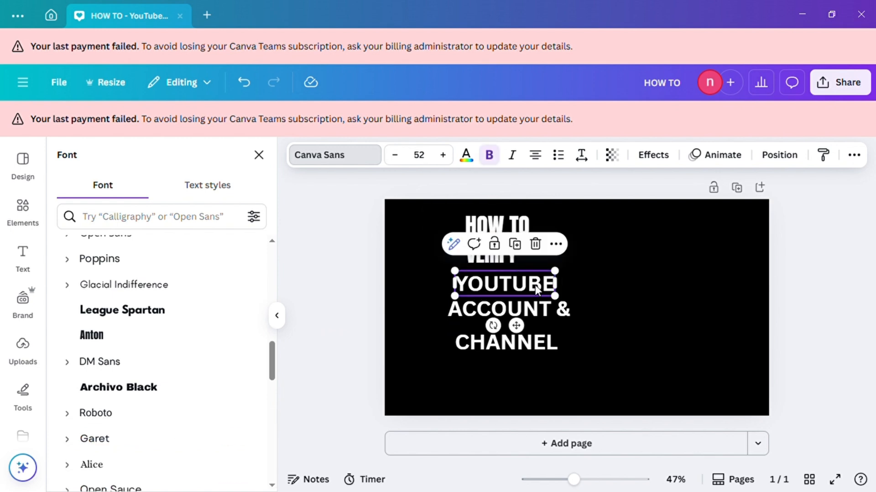
{"action": "left_click", "coordinate": [357, 162]}
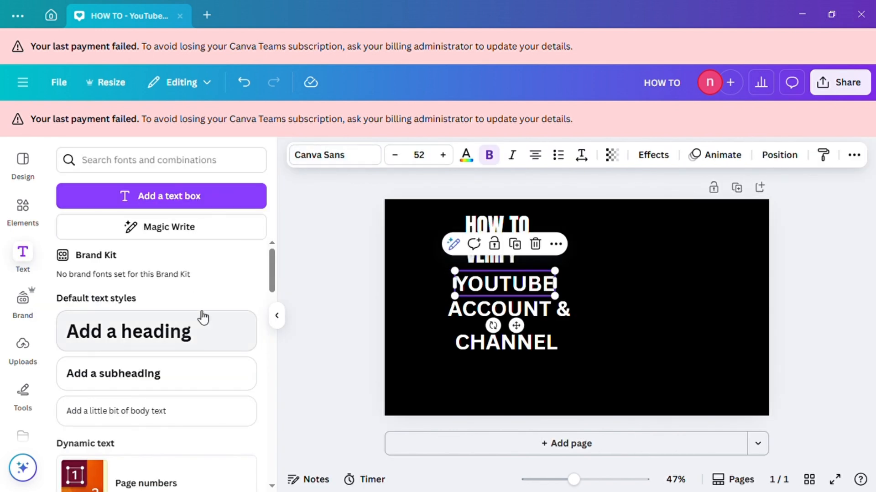
{"action": "left_click", "coordinate": [342, 162]}
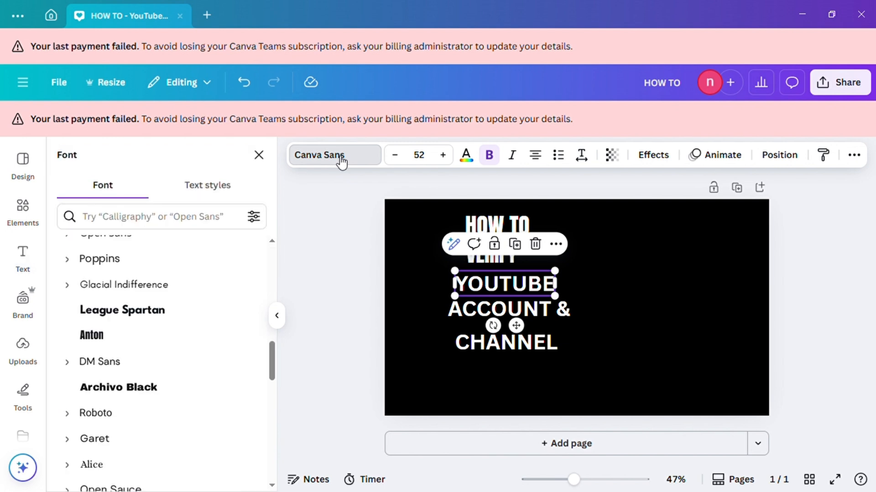
{"action": "left_click", "coordinate": [165, 341]}
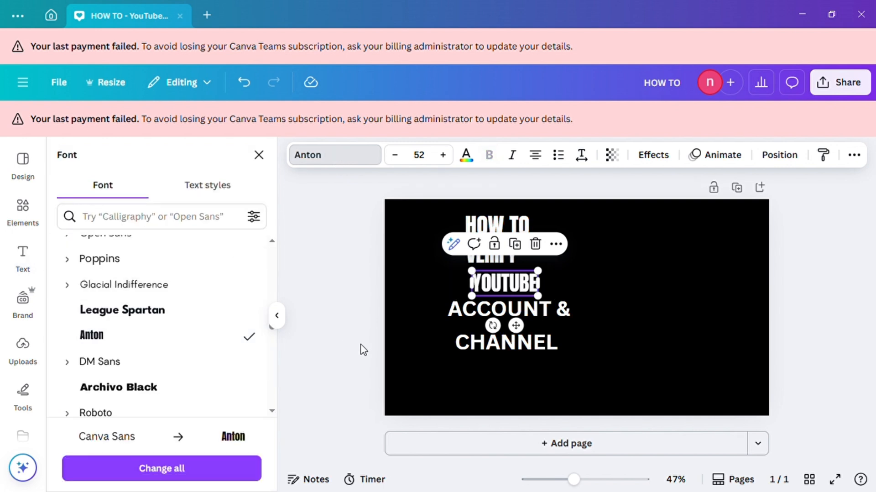
Change the font of the "ACCOUNT &" heading to Anton.
{"action": "left_click", "coordinate": [524, 313]}
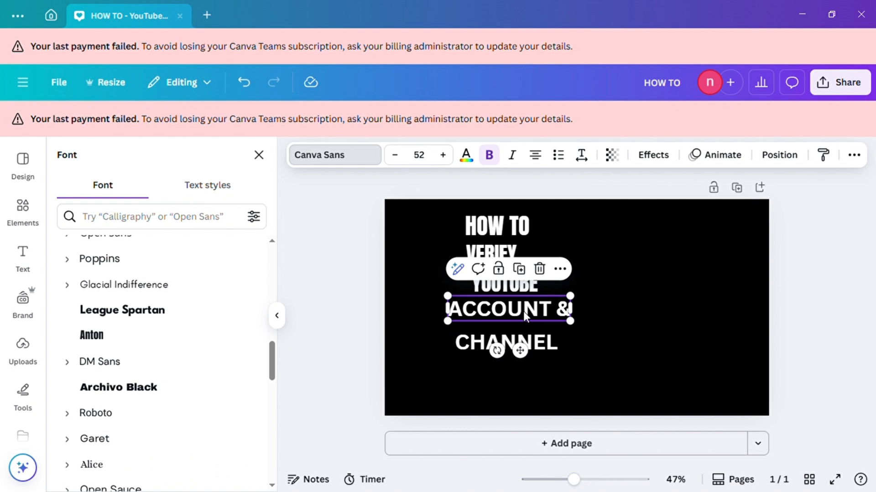
{"action": "left_click", "coordinate": [351, 156]}
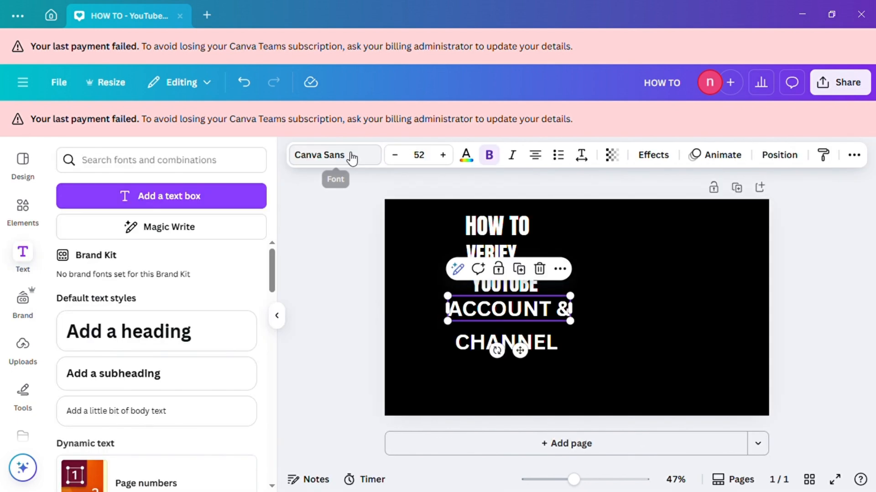
{"action": "left_click", "coordinate": [325, 157]}
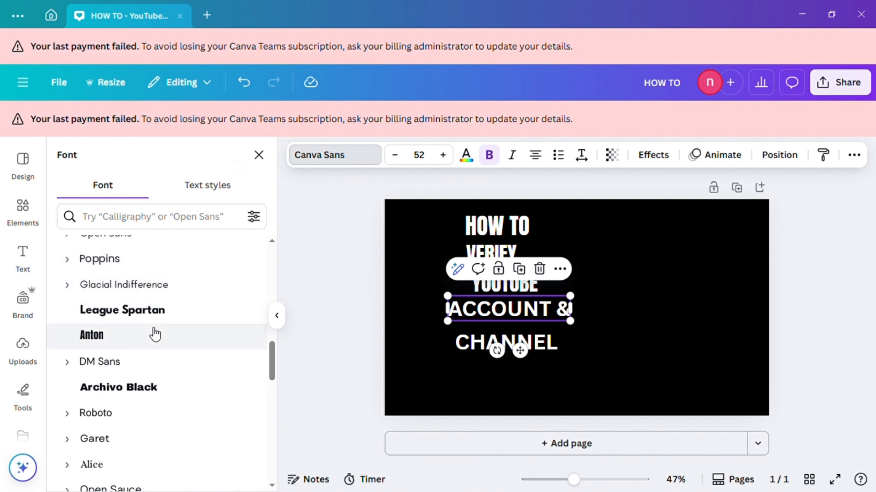
{"action": "left_click", "coordinate": [156, 335]}
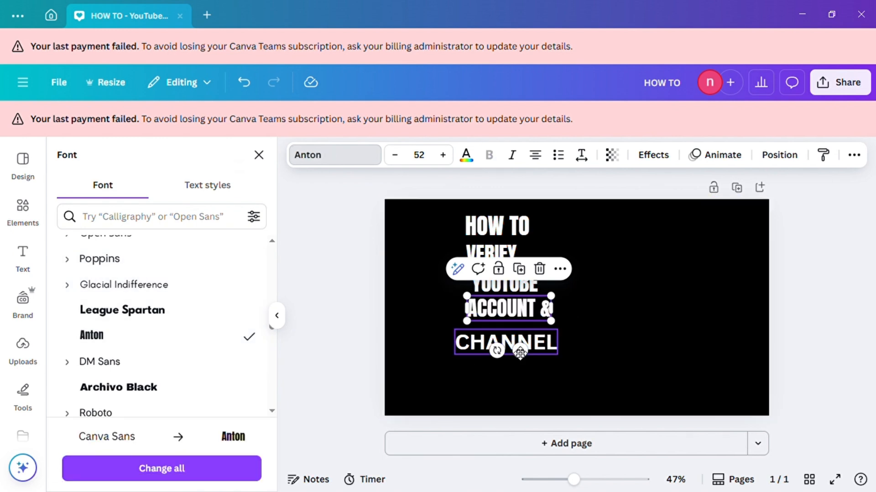
Change the font of the "CHANNEL" heading to Anton and deselect it.
{"action": "left_click", "coordinate": [530, 343]}
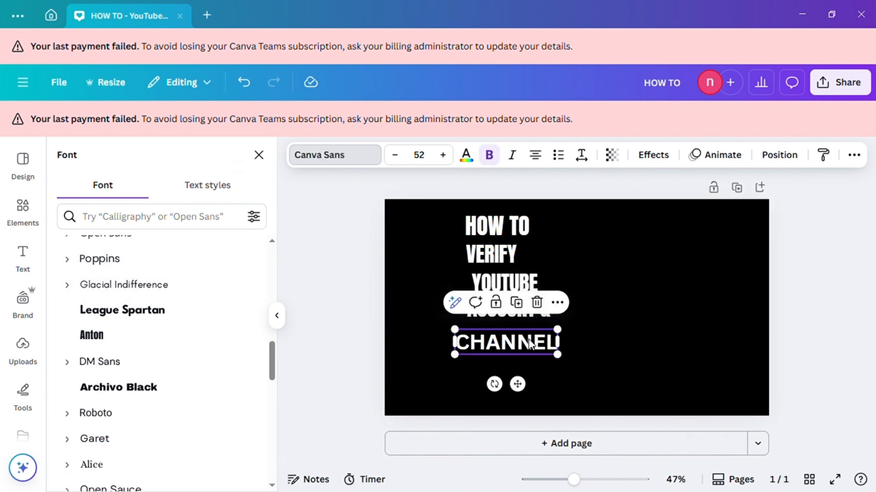
{"action": "left_click", "coordinate": [346, 160]}
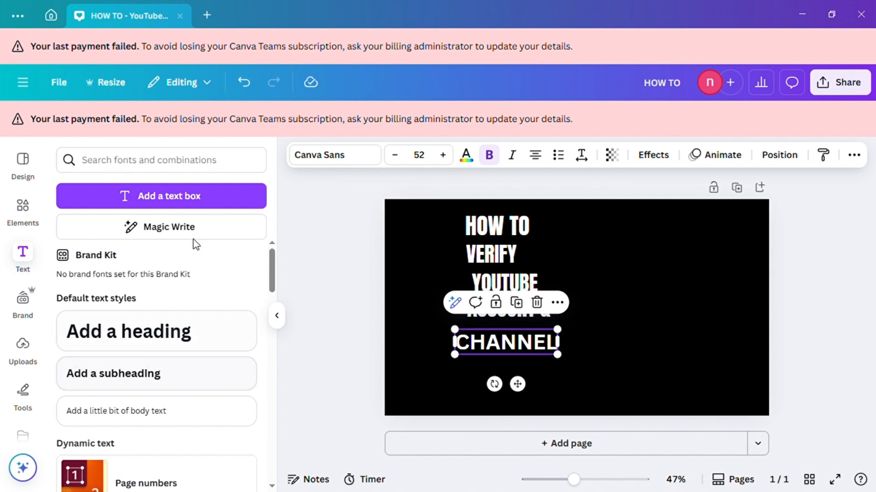
{"action": "left_click", "coordinate": [322, 160]}
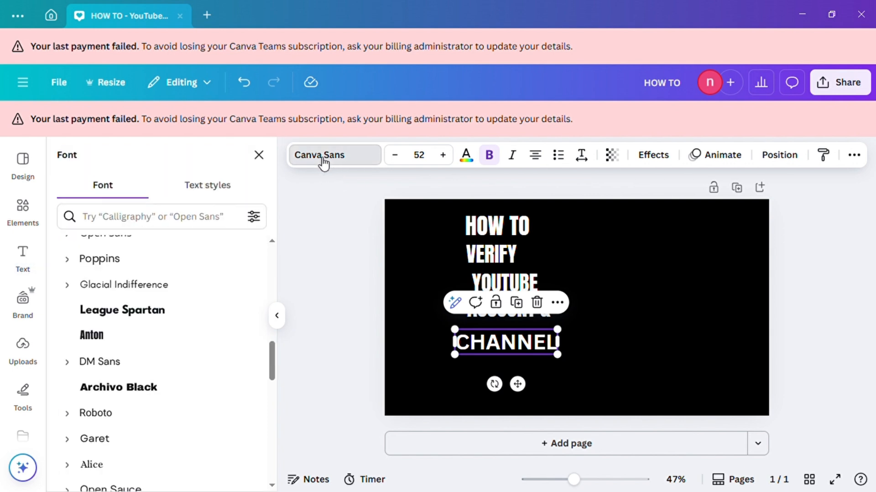
{"action": "left_click", "coordinate": [173, 337]}
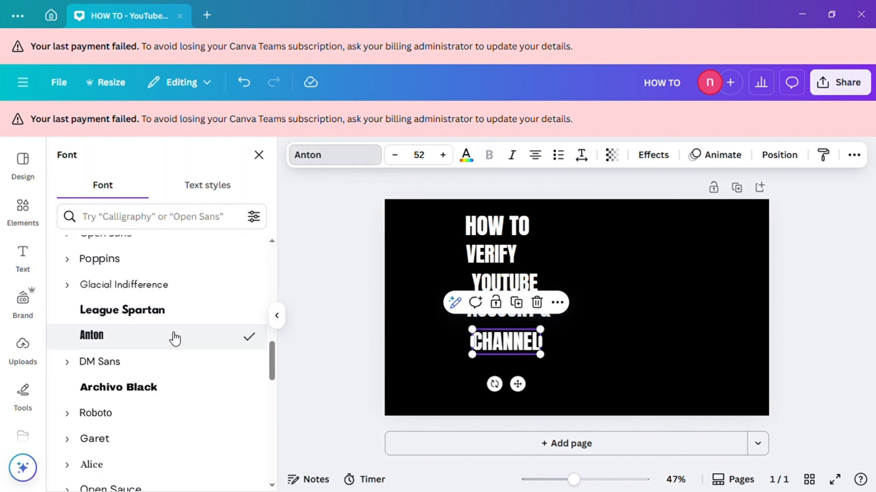
{"action": "left_click", "coordinate": [613, 329]}
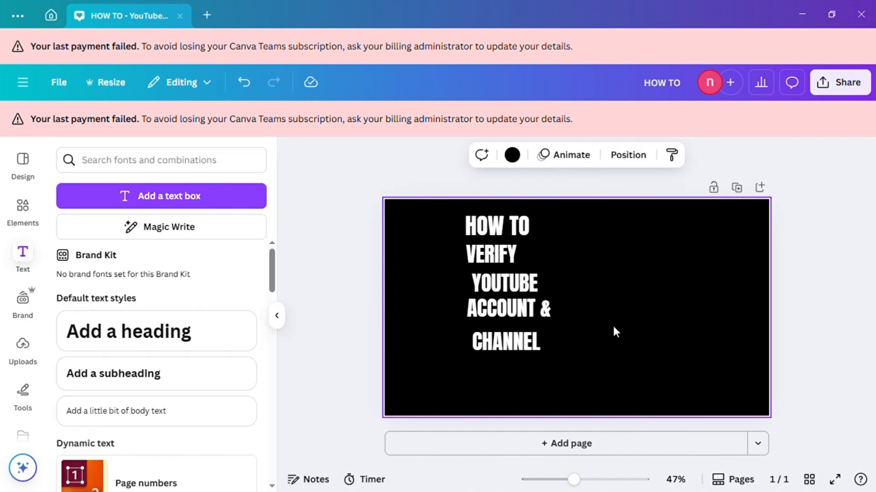
Move "YOUTUBE" to the right half of the page, level with "VERIFY", and shift "ACCOUNT &" and "CHANNEL" down and slightly left.
{"action": "left_click_drag", "start_coordinate": [506, 284], "coordinate": [607, 280]}
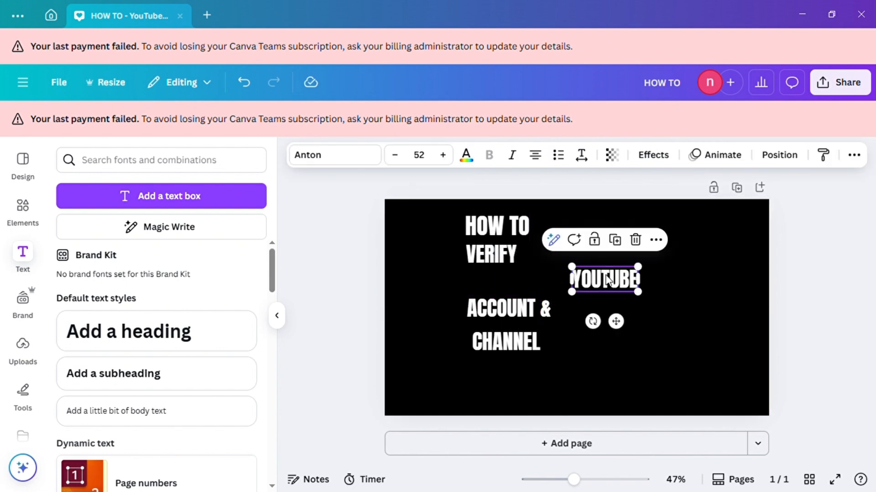
{"action": "left_click", "coordinate": [503, 343]}
{"action": "left_click_drag", "start_coordinate": [503, 343], "coordinate": [490, 368]}
{"action": "left_click", "coordinate": [510, 310]}
{"action": "left_click_drag", "start_coordinate": [509, 311], "coordinate": [485, 336]}
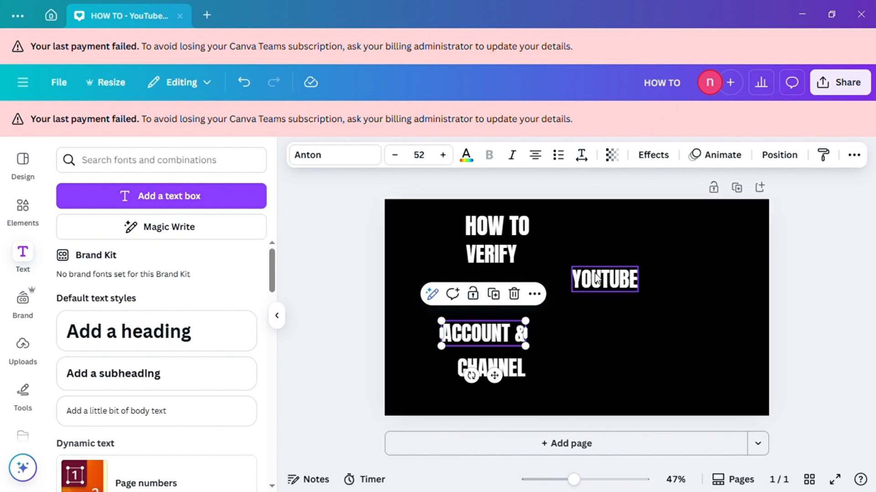
{"action": "left_click_drag", "start_coordinate": [595, 278], "coordinate": [662, 257]}
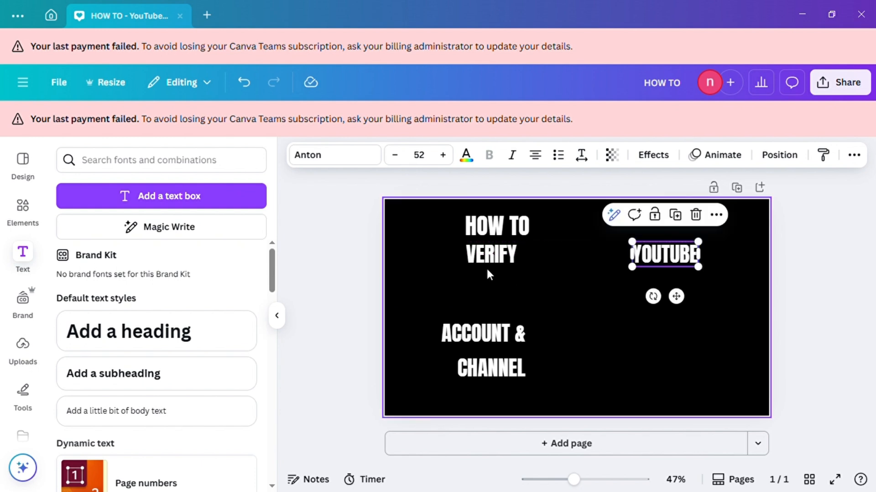
Search the elements for "shape" and add the rounded square to the page.
{"action": "left_click", "coordinate": [23, 222]}
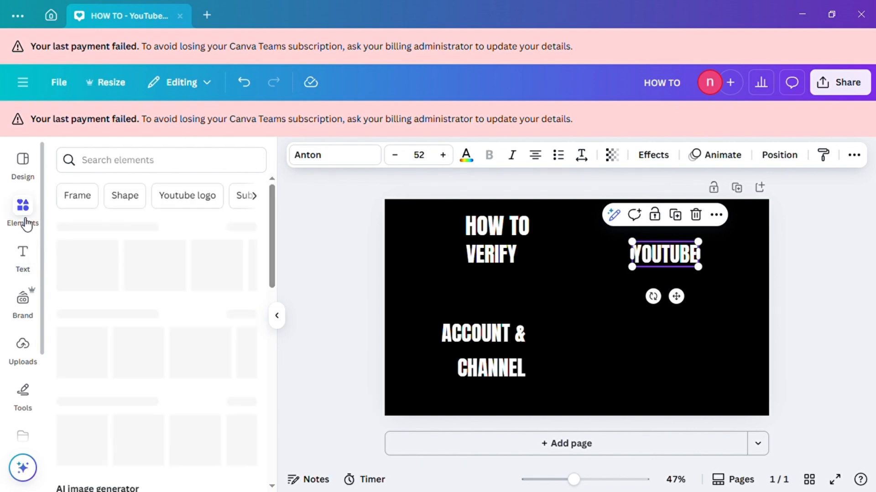
{"action": "left_click", "coordinate": [100, 163]}
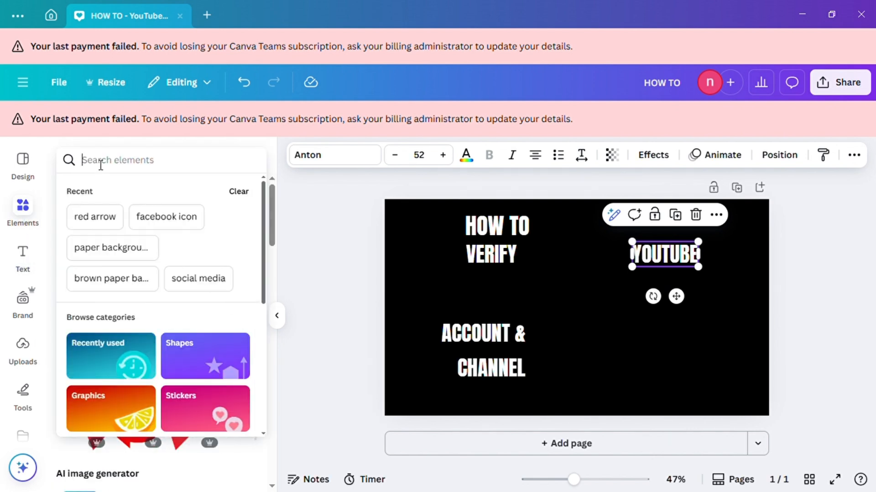
{"action": "type", "text": "sha"}
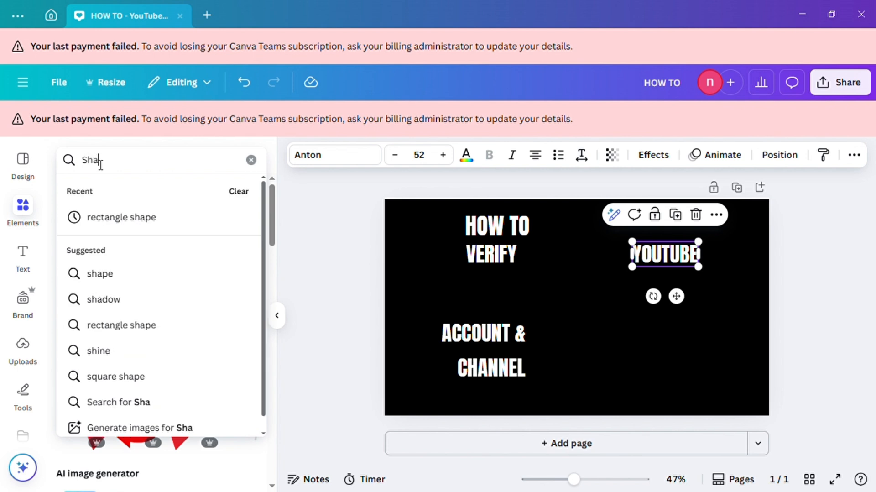
{"action": "left_click", "coordinate": [121, 281]}
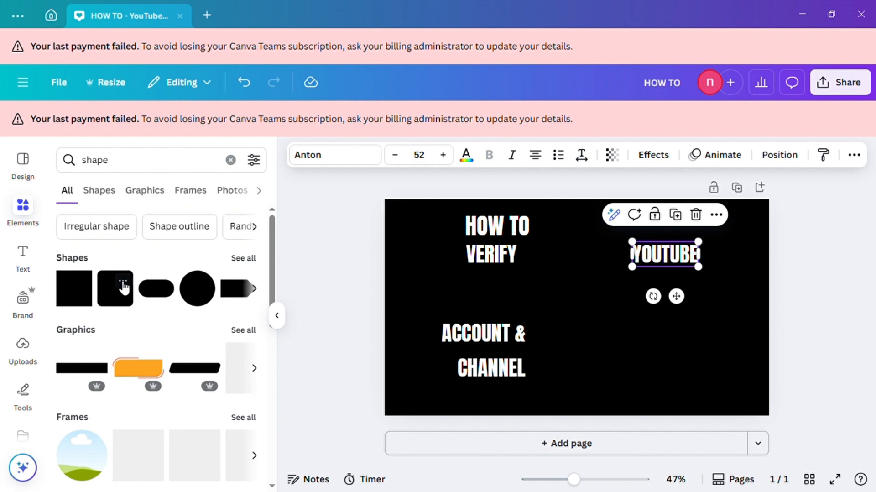
{"action": "left_click", "coordinate": [121, 282]}
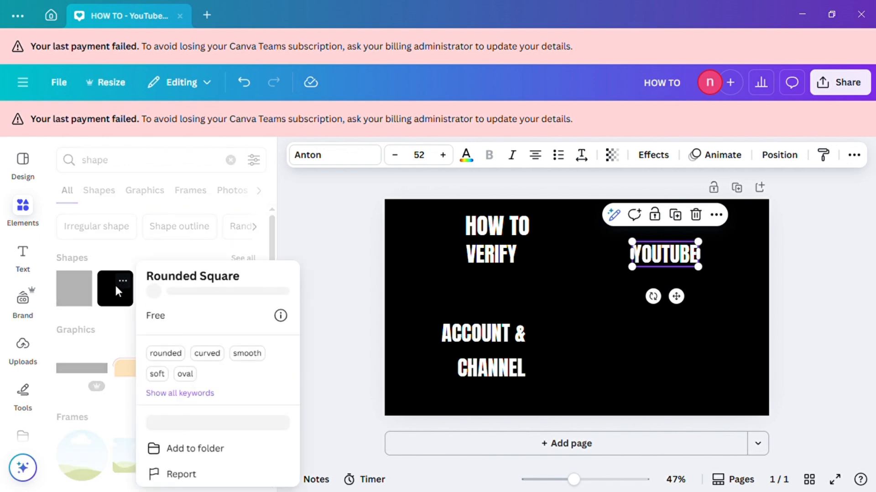
{"action": "left_click", "coordinate": [116, 286]}
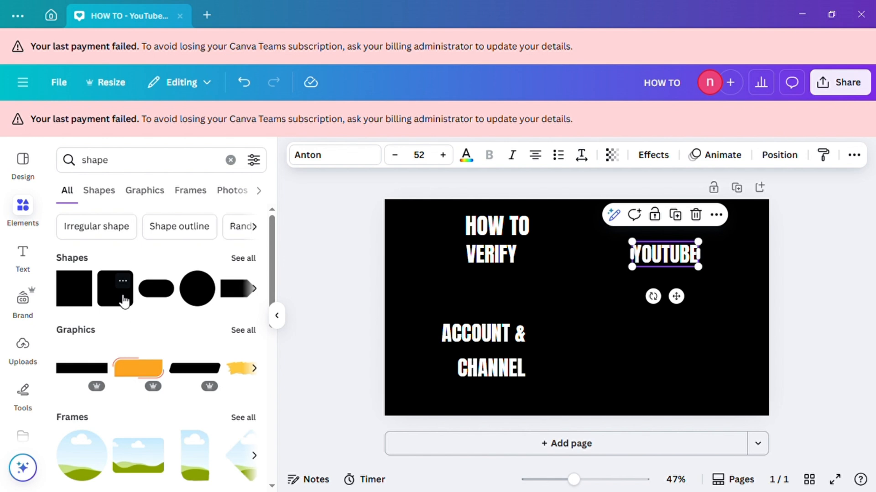
{"action": "left_click", "coordinate": [124, 302]}
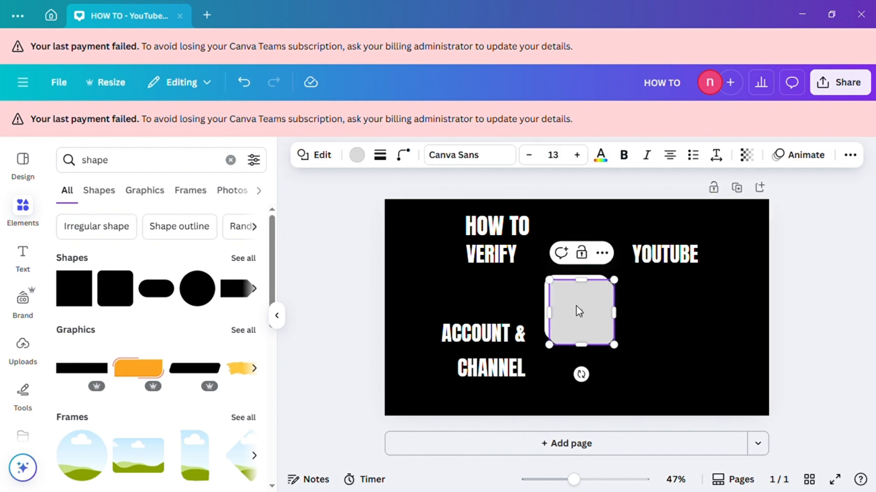
Separate the grey rounded square from the white one and delete the grey square.
{"action": "left_click_drag", "start_coordinate": [581, 308], "coordinate": [647, 324]}
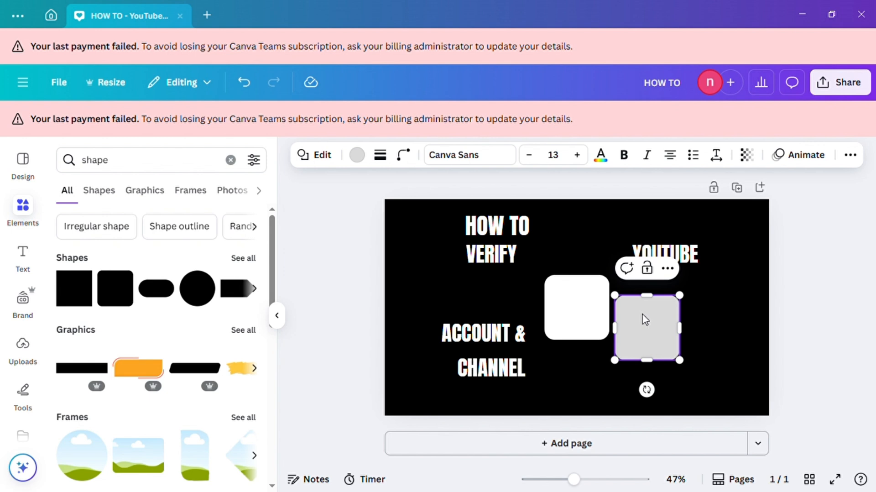
{"action": "left_click", "coordinate": [667, 272]}
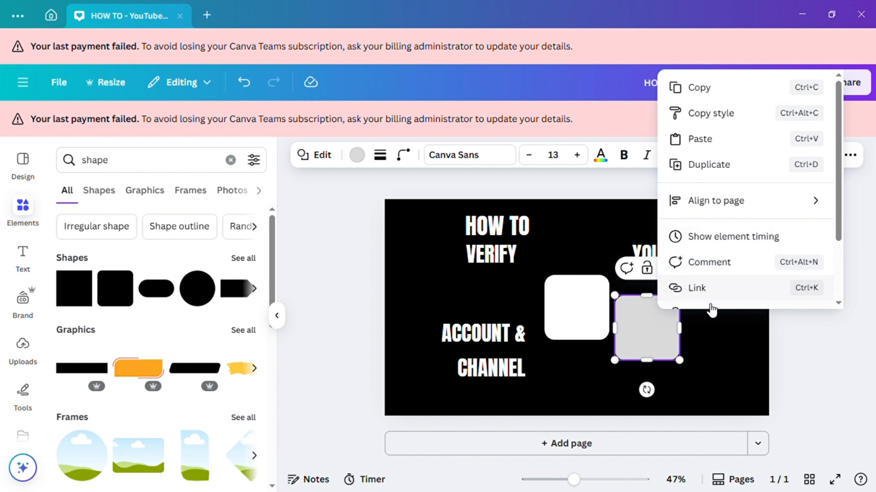
{"action": "left_click", "coordinate": [710, 324]}
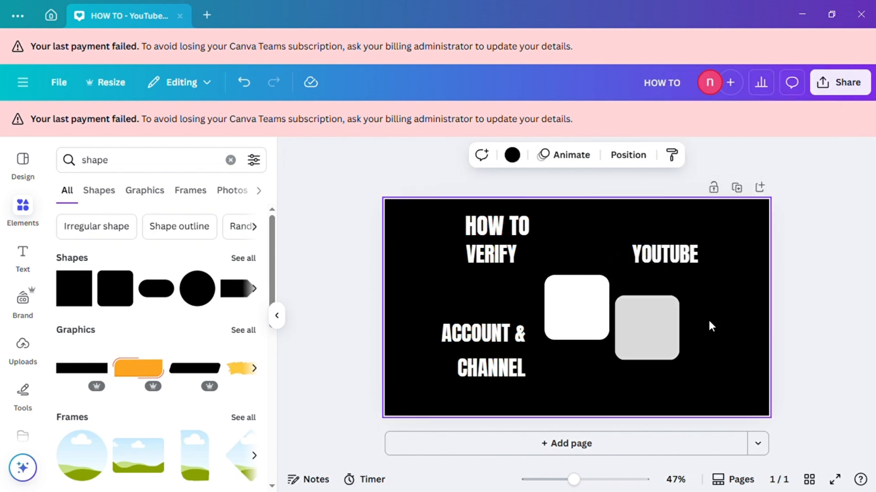
{"action": "left_click", "coordinate": [662, 322]}
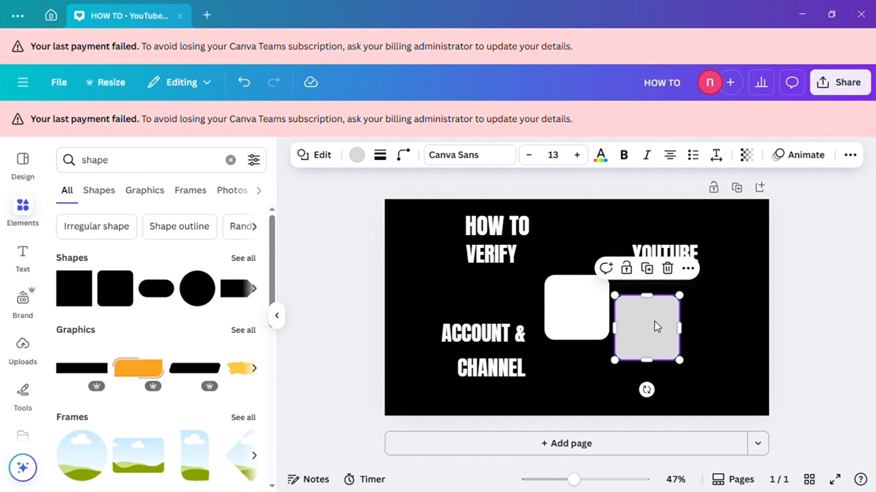
{"action": "left_click", "coordinate": [667, 268]}
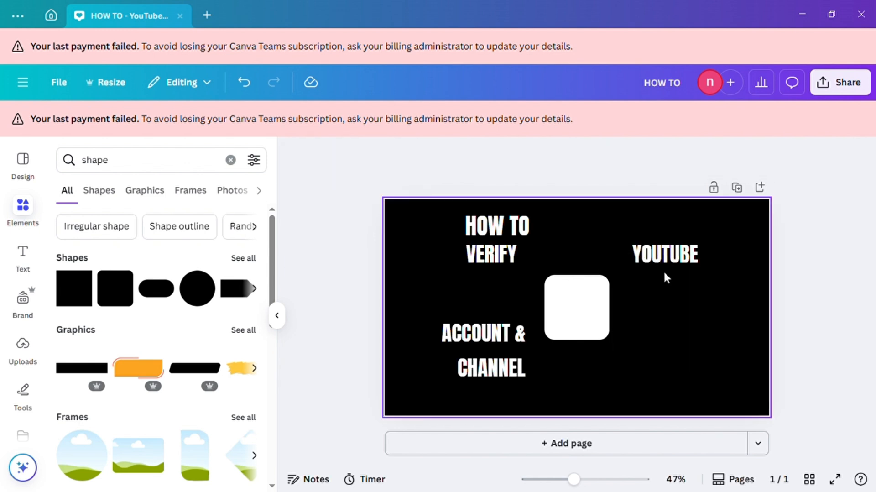
Place the white rounded square below the "YOUTUBE" heading and shift "CHANNEL" left to line up with the start of "ACCOUNT &".
{"action": "left_click_drag", "start_coordinate": [566, 311], "coordinate": [478, 294]}
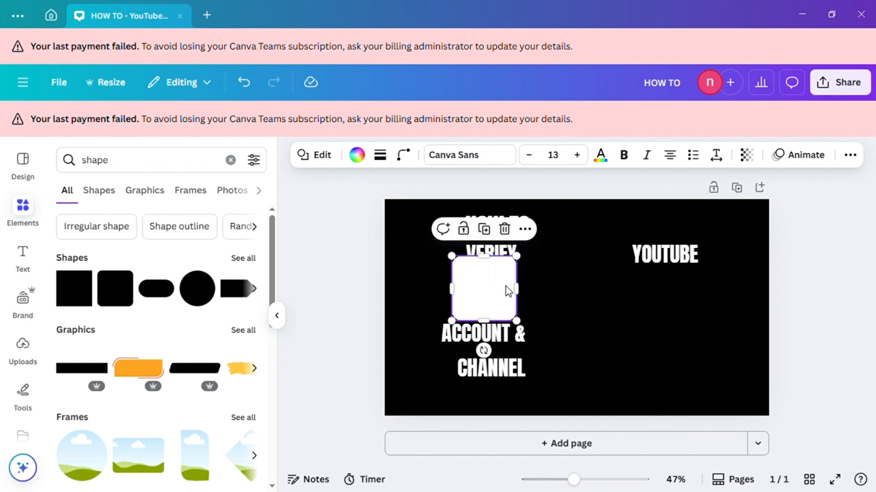
{"action": "left_click_drag", "start_coordinate": [506, 288], "coordinate": [650, 322]}
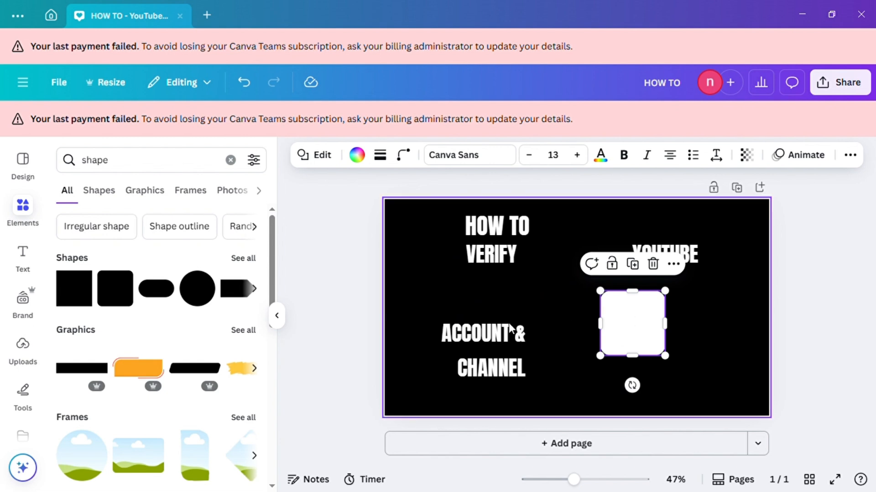
{"action": "left_click_drag", "start_coordinate": [483, 377], "coordinate": [464, 377]}
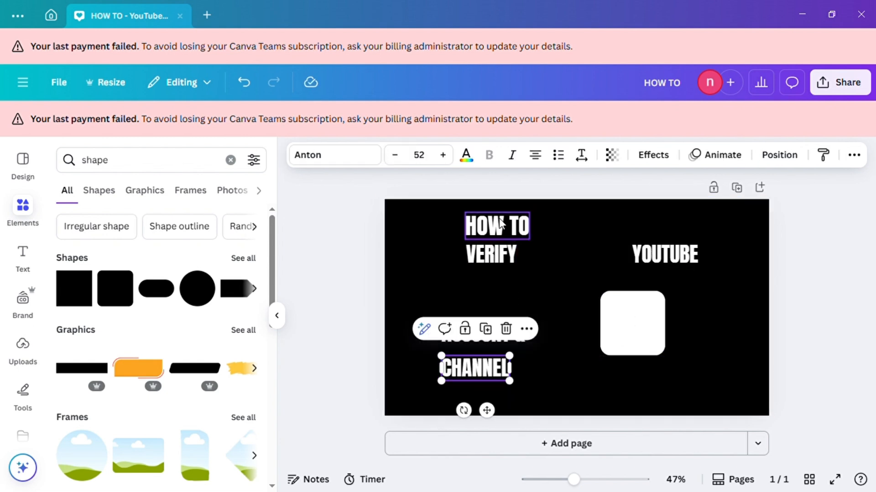
Shift "HOW TO" slightly left with "VERIFY" centred beneath it, and line up "ACCOUNT &" and "CHANNEL" with the start of "HOW TO".
{"action": "left_click_drag", "start_coordinate": [479, 227], "coordinate": [458, 228]}
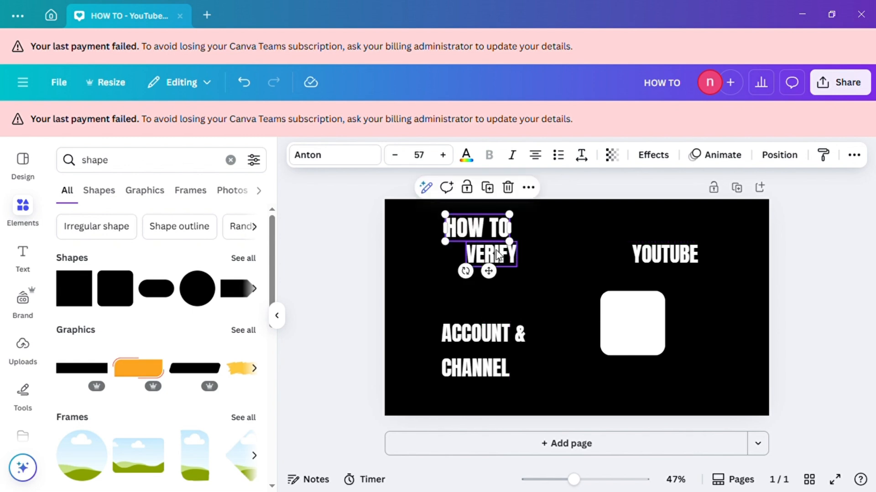
{"action": "left_click_drag", "start_coordinate": [499, 255], "coordinate": [477, 266]}
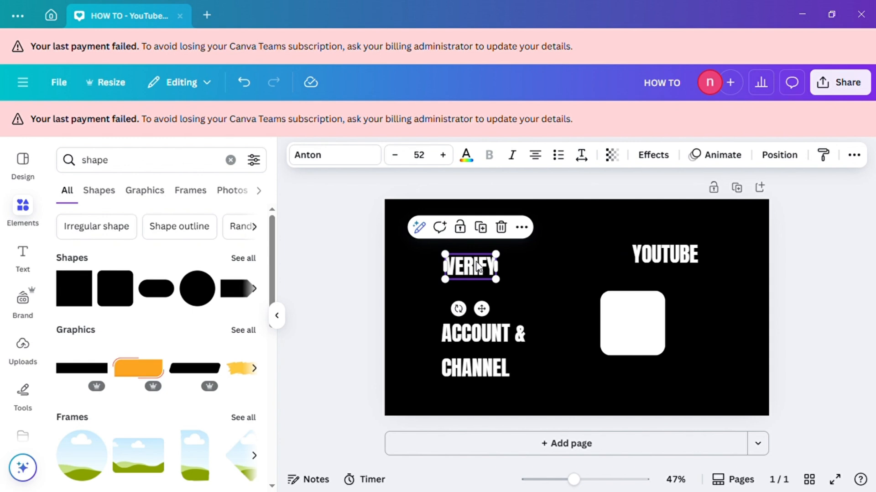
{"action": "mouse_move", "coordinate": [468, 266]}
{"action": "left_mouse_down"}
{"action": "mouse_move", "coordinate": [491, 267]}
{"action": "mouse_move", "coordinate": [483, 272]}
{"action": "left_mouse_up"}
{"action": "left_click", "coordinate": [572, 229]}
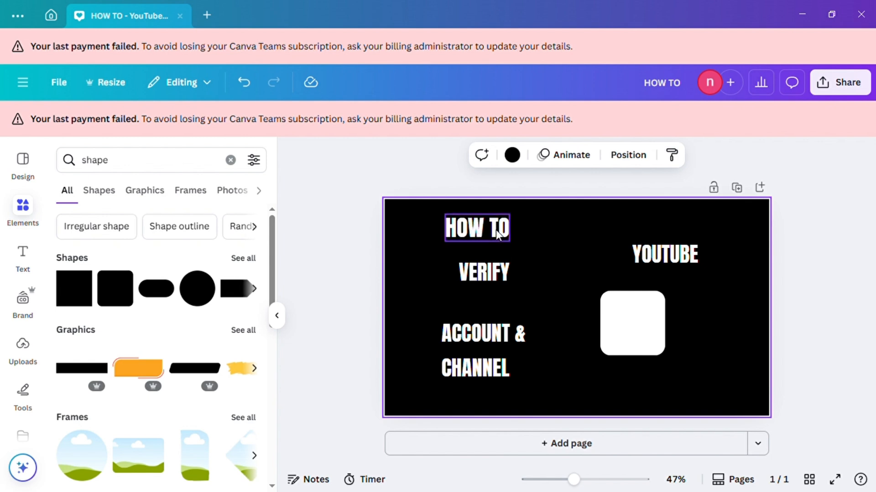
{"action": "left_click_drag", "start_coordinate": [497, 232], "coordinate": [511, 233]}
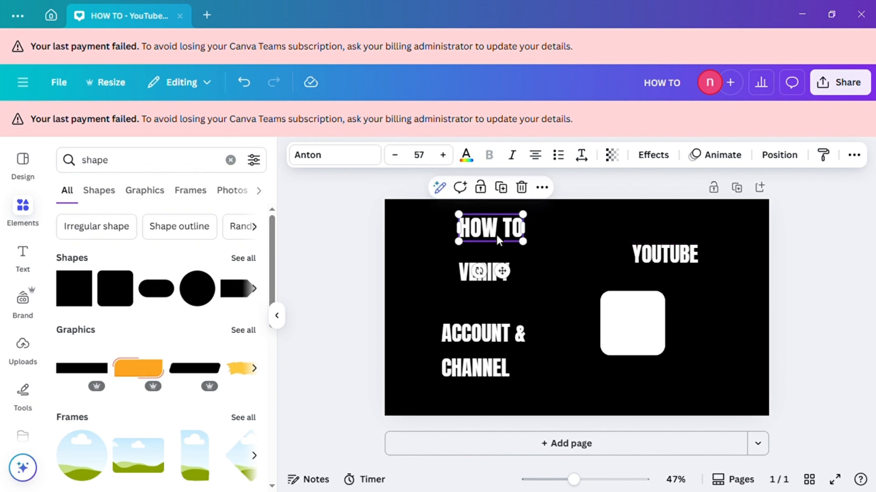
{"action": "left_click", "coordinate": [473, 271]}
{"action": "left_click_drag", "start_coordinate": [473, 271], "coordinate": [488, 265]}
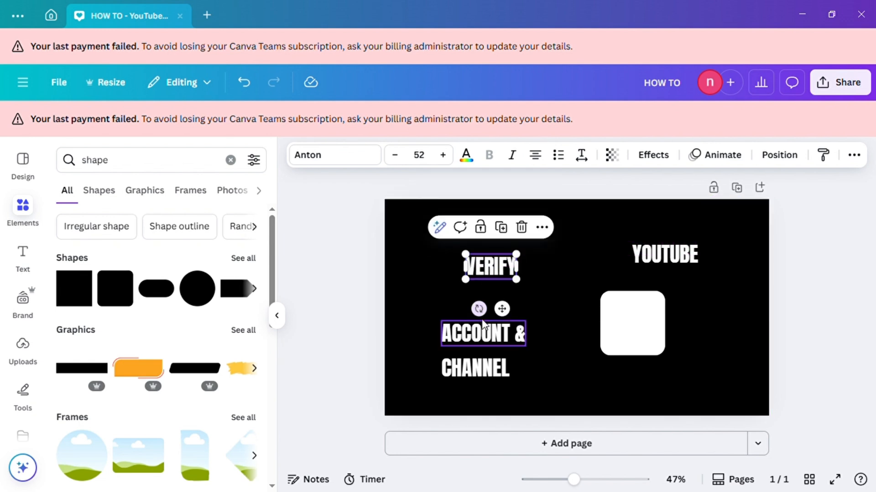
{"action": "mouse_move", "coordinate": [492, 332]}
{"action": "left_mouse_down"}
{"action": "mouse_move", "coordinate": [493, 315]}
{"action": "mouse_move", "coordinate": [489, 334]}
{"action": "left_mouse_up"}
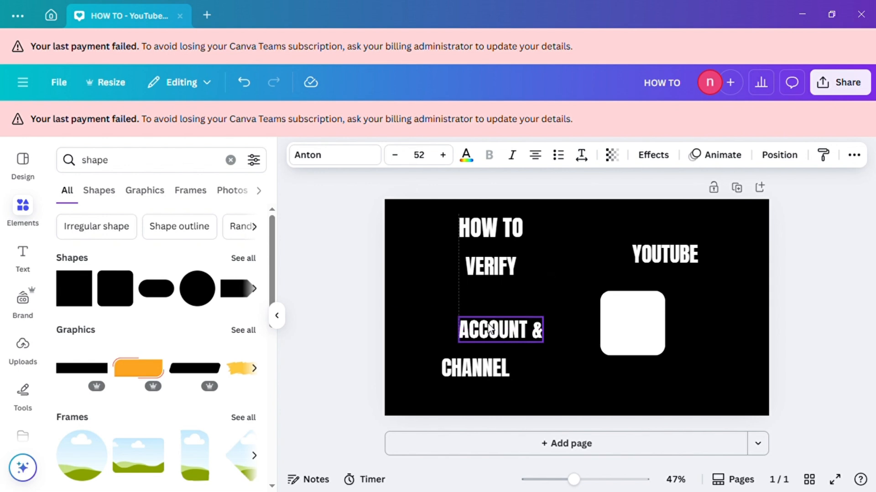
{"action": "left_click_drag", "start_coordinate": [458, 367], "coordinate": [483, 373]}
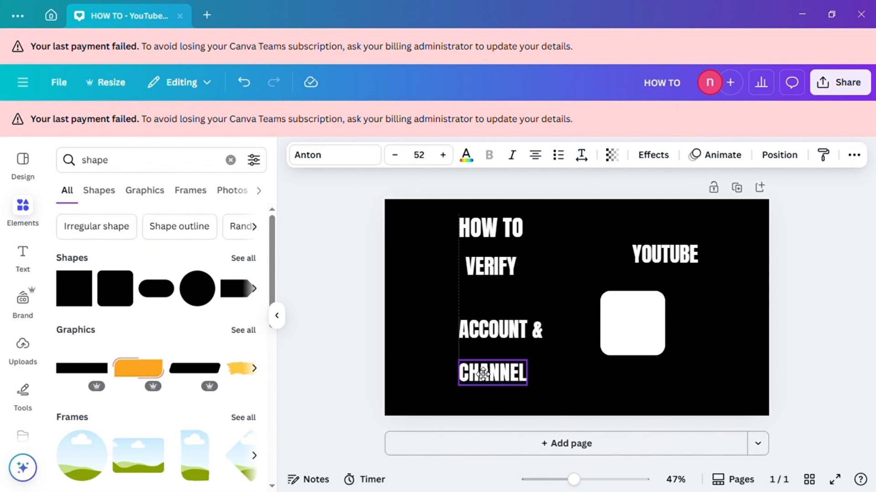
Move "YOUTUBE" into the gap between "VERIFY" and "ACCOUNT &", and nudge "VERIFY" slightly up.
{"action": "left_click", "coordinate": [653, 266]}
{"action": "left_click_drag", "start_coordinate": [653, 266], "coordinate": [497, 303]}
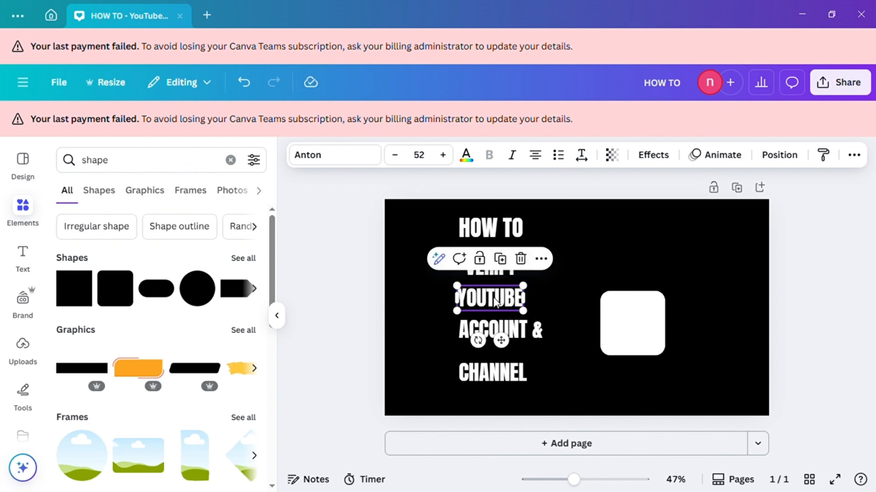
{"action": "left_click", "coordinate": [566, 280]}
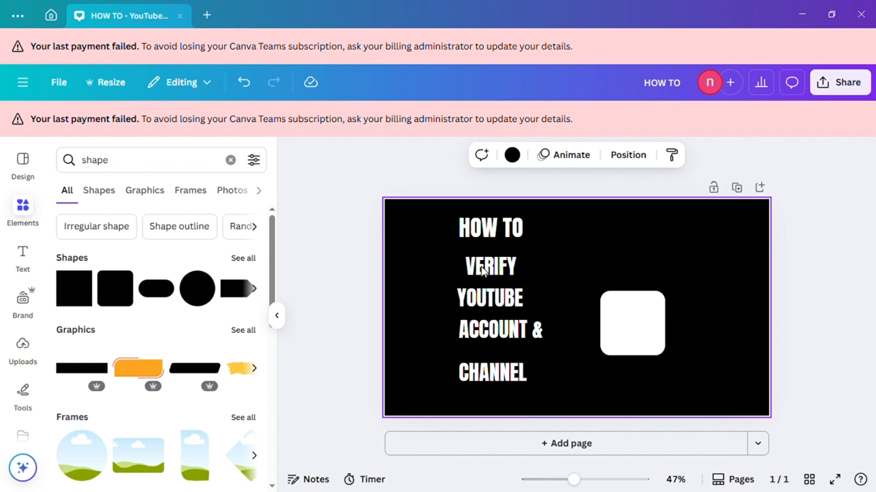
{"action": "left_click", "coordinate": [507, 269]}
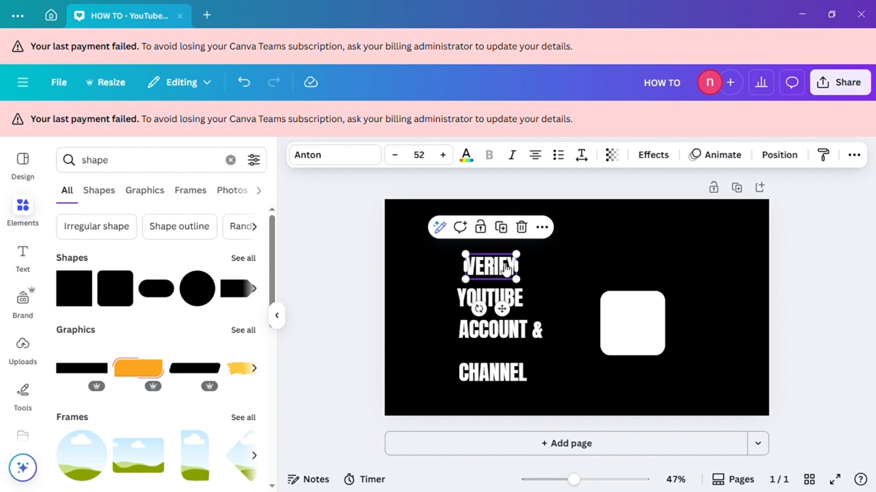
{"action": "left_click_drag", "start_coordinate": [507, 269], "coordinate": [505, 266]}
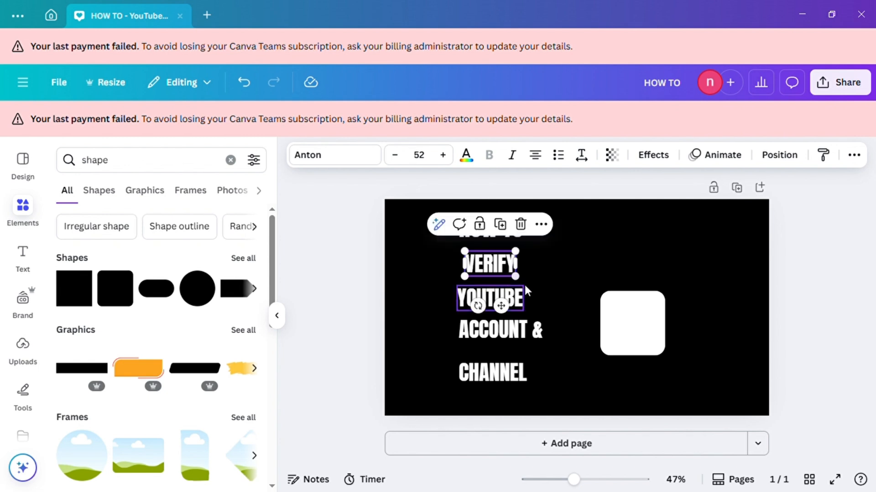
{"action": "left_click", "coordinate": [560, 289]}
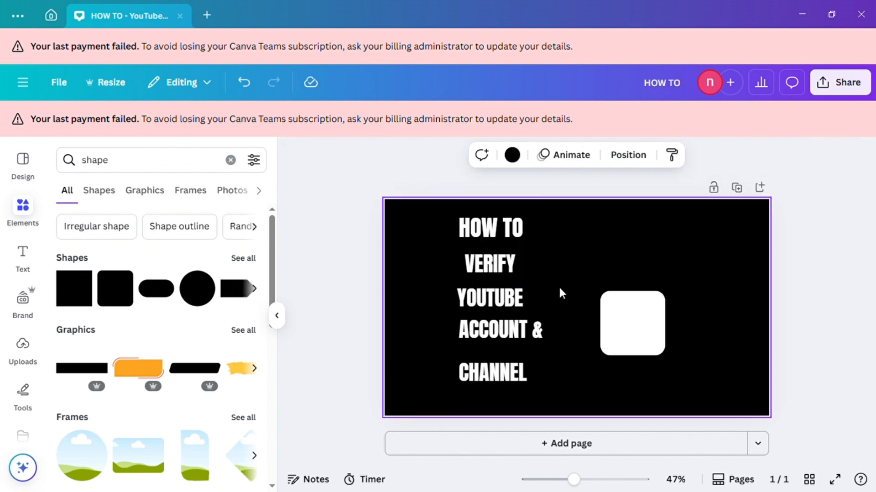
Try recolouring the "VERIFY" heading yellow with the change applied to all the white headings.
{"action": "left_click", "coordinate": [492, 267]}
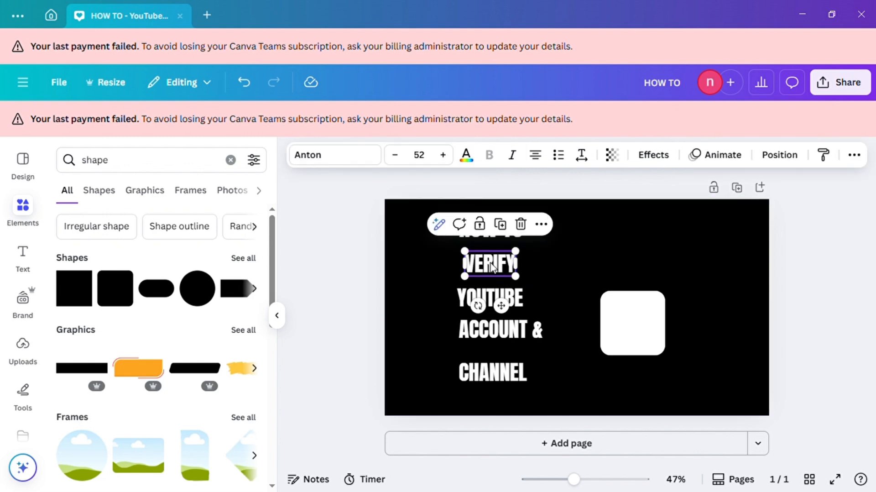
{"action": "left_click", "coordinate": [492, 267]}
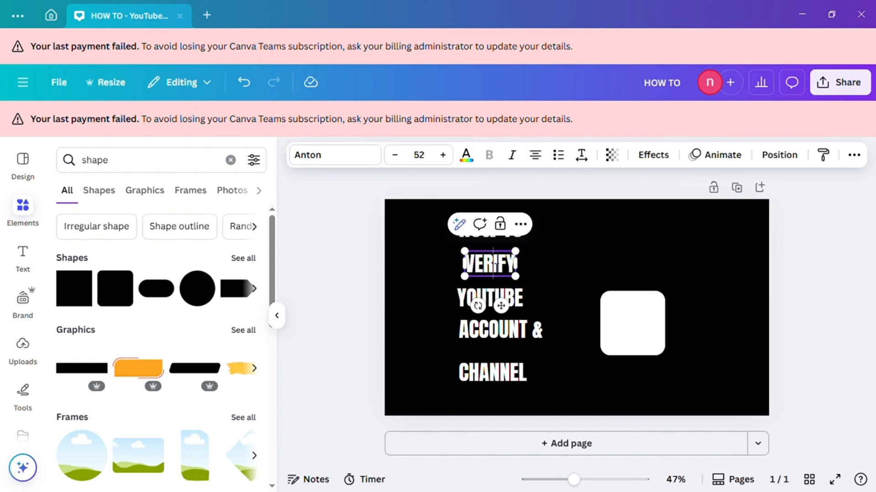
{"action": "left_click", "coordinate": [474, 169]}
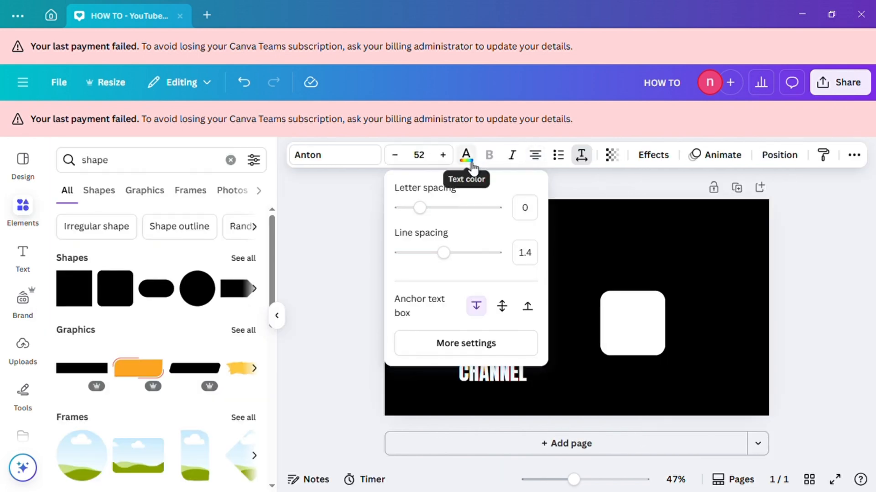
{"action": "left_click", "coordinate": [473, 167]}
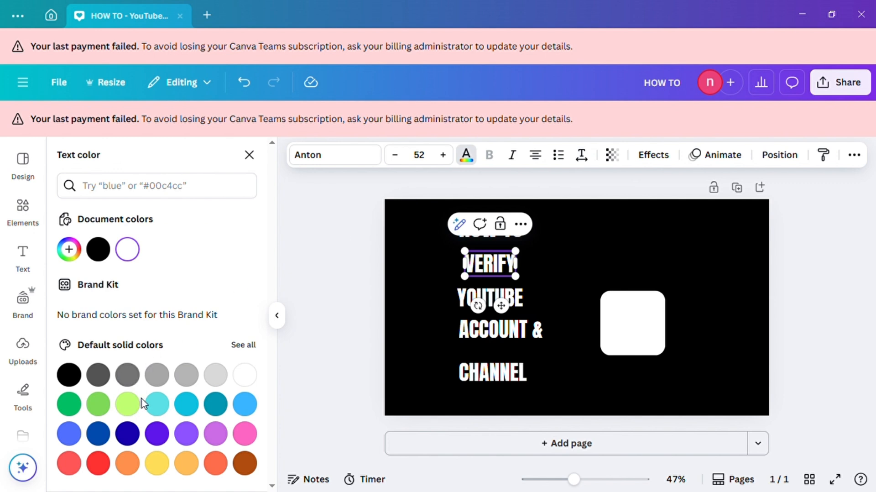
{"action": "left_click", "coordinate": [158, 462]}
{"action": "left_click", "coordinate": [162, 468]}
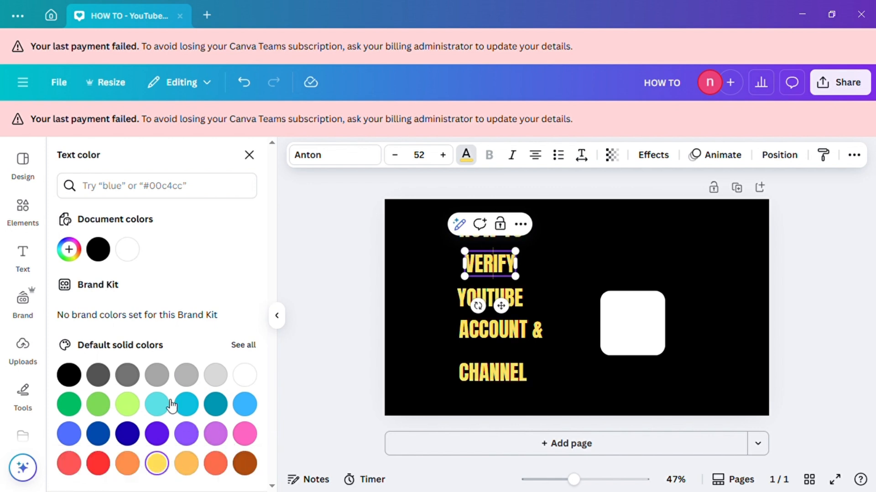
{"action": "left_click", "coordinate": [69, 249]}
{"action": "left_click", "coordinate": [404, 264]}
{"action": "left_click", "coordinate": [404, 264]}
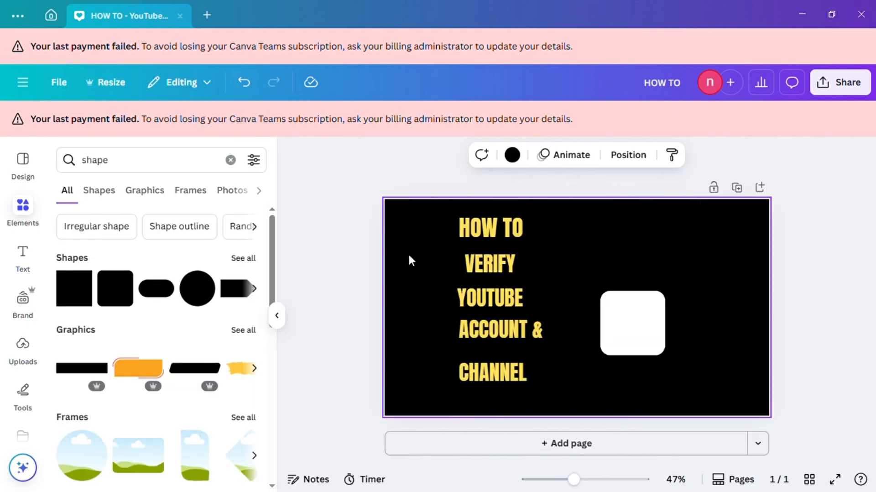
Undo the yellow recolouring of "VERIFY" and the headings below it.
{"action": "left_click", "coordinate": [478, 273]}
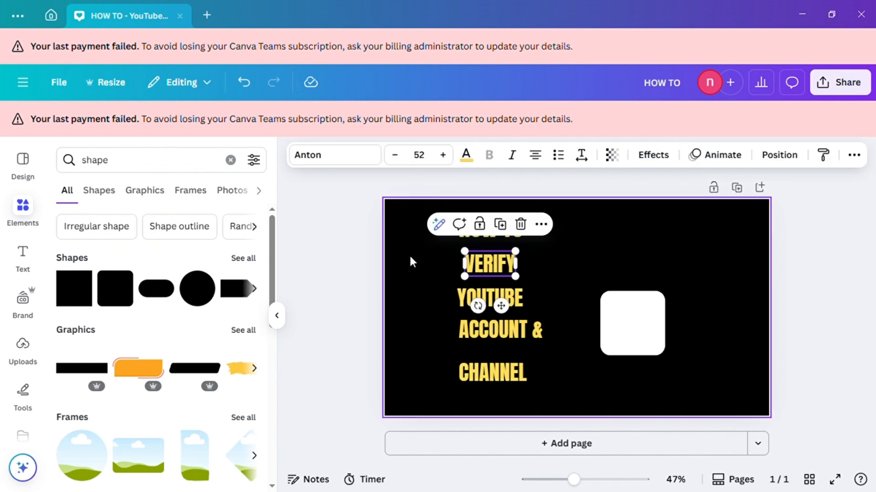
{"action": "left_click", "coordinate": [254, 84]}
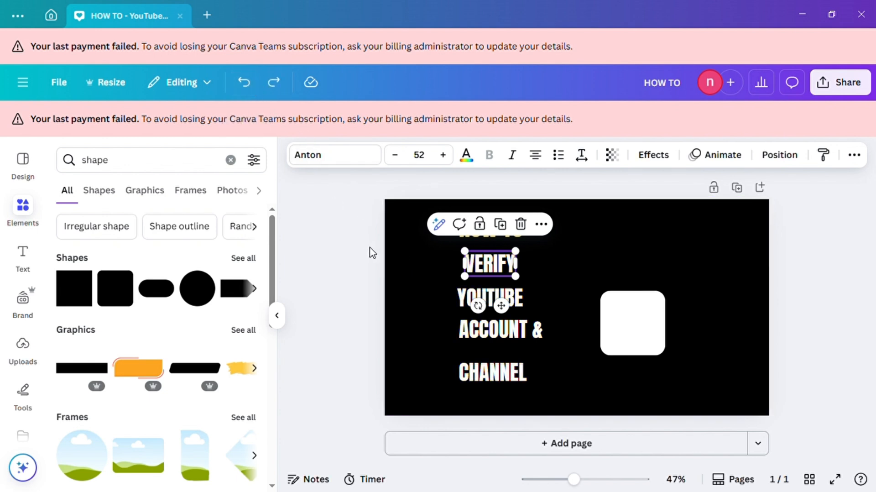
{"action": "left_click", "coordinate": [431, 296]}
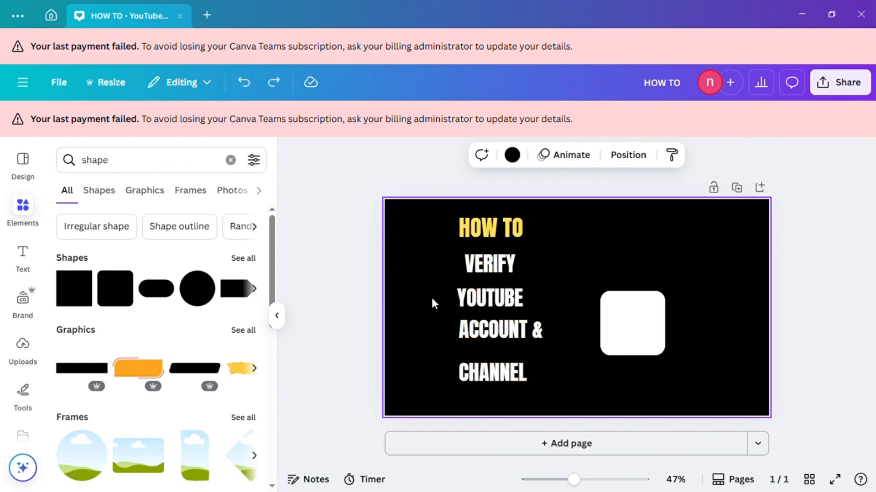
Colour the "VERIFY" heading with the yellow from the document colours.
{"action": "left_click", "coordinate": [504, 270]}
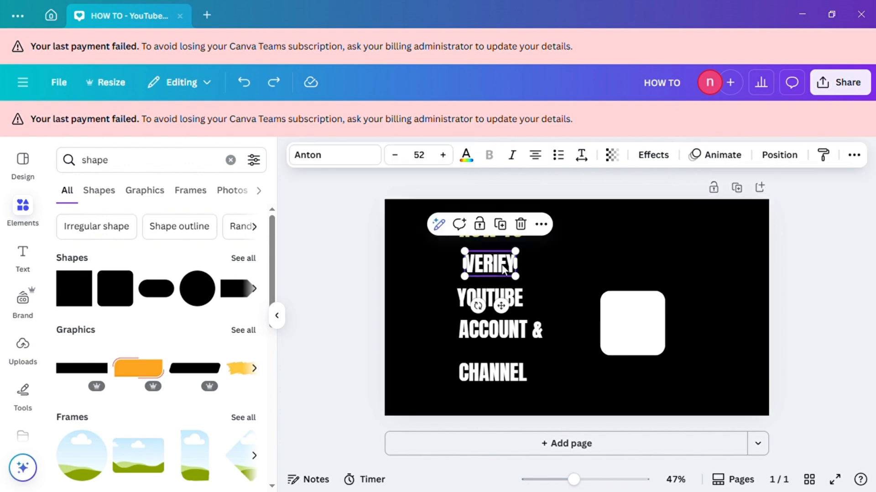
{"action": "left_click", "coordinate": [470, 163]}
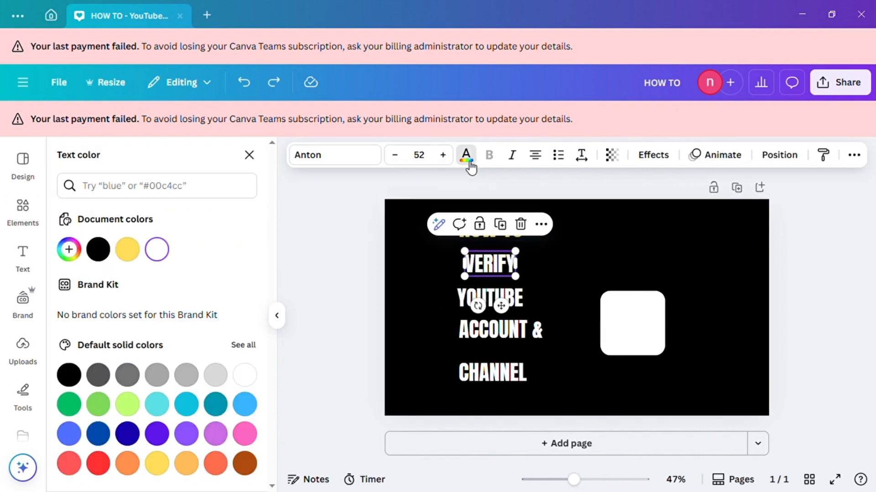
{"action": "left_click", "coordinate": [129, 250]}
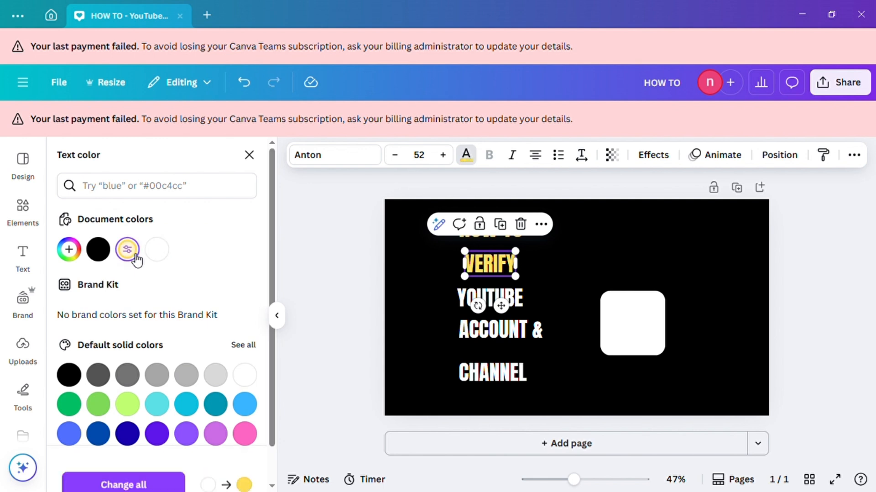
Try applying the yellow to all remaining white headings, and undo that change.
{"action": "left_click", "coordinate": [136, 469]}
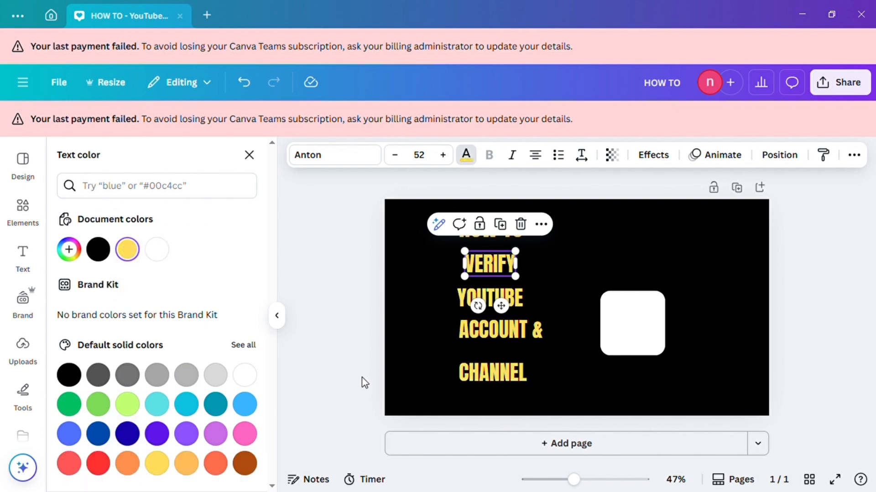
{"action": "left_click", "coordinate": [435, 323]}
{"action": "left_click", "coordinate": [244, 82]}
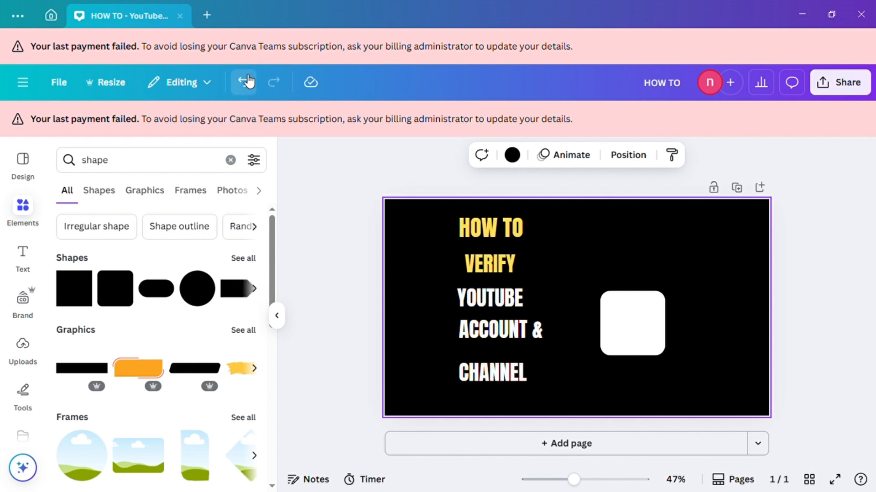
Set the text colour of the "HOW TO" heading to white.
{"action": "left_click", "coordinate": [489, 236]}
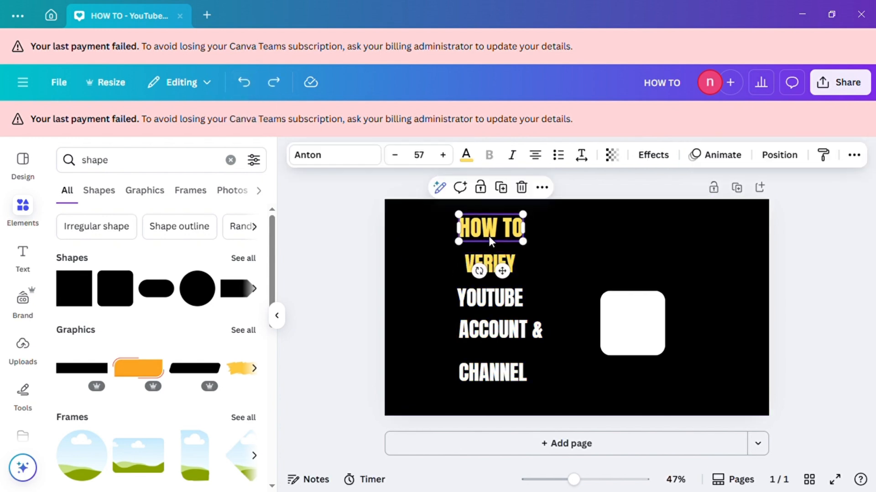
{"action": "left_click", "coordinate": [466, 157]}
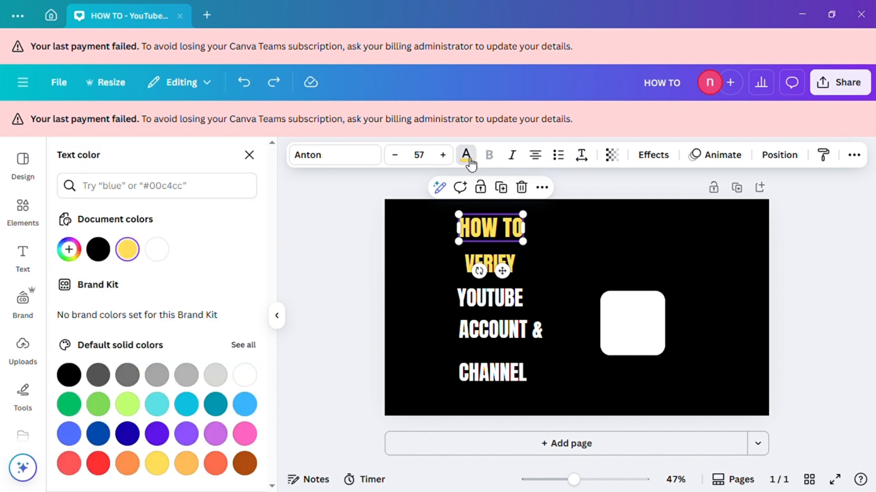
{"action": "left_click", "coordinate": [157, 249]}
{"action": "key", "text": "Escape"}
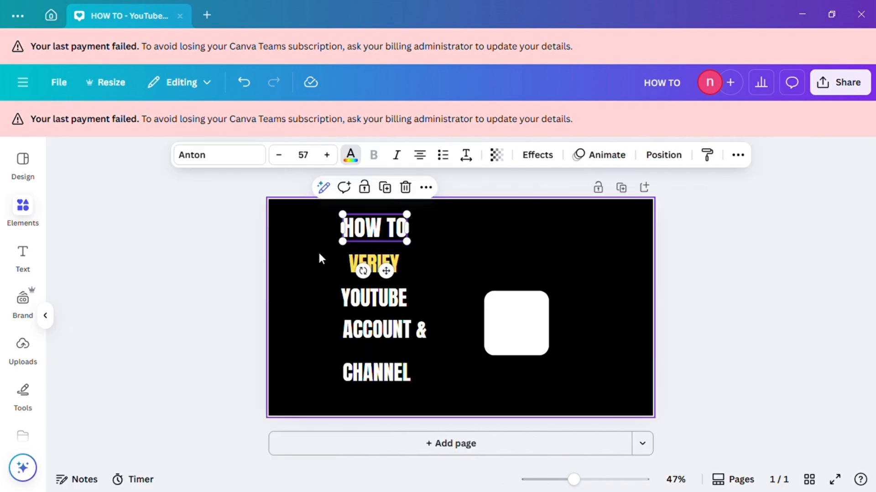
{"action": "left_click", "coordinate": [569, 287]}
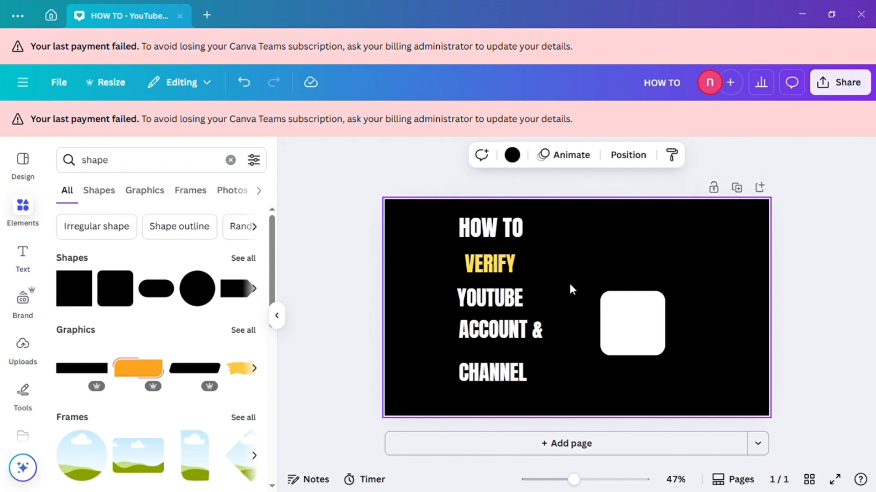
Increase the font size of the yellow "VERIFY" heading to 59.
{"action": "left_click", "coordinate": [488, 265]}
{"action": "left_click", "coordinate": [445, 160]}
{"action": "left_click", "coordinate": [445, 160]}
{"action": "left_click", "coordinate": [445, 161]}
{"action": "left_click", "coordinate": [445, 161]}
{"action": "left_click", "coordinate": [445, 160]}
{"action": "left_click", "coordinate": [444, 160]}
{"action": "left_click", "coordinate": [445, 161]}
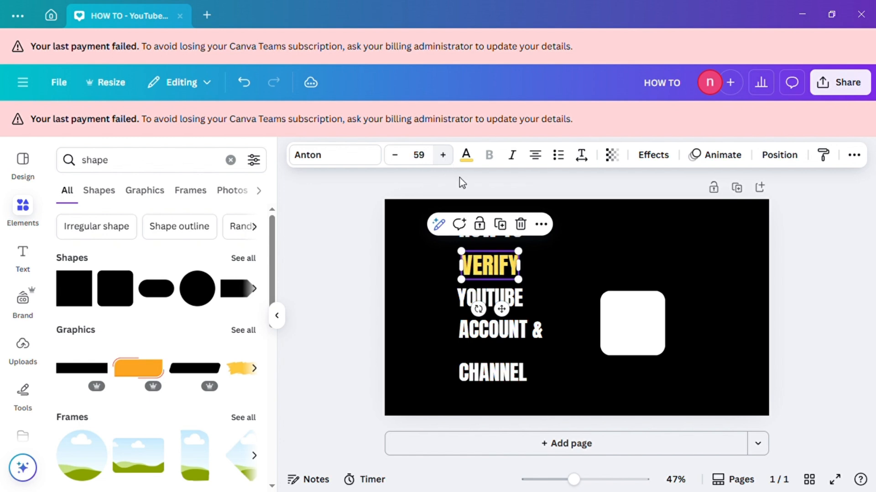
Increase the font size of the "YOUTUBE" heading by a few points.
{"action": "left_click", "coordinate": [517, 302]}
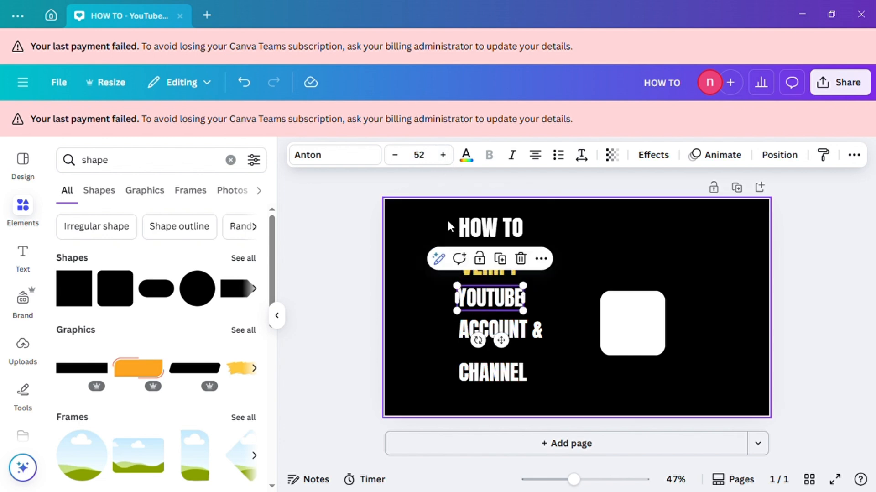
{"action": "left_click", "coordinate": [448, 159]}
{"action": "left_click", "coordinate": [448, 159]}
{"action": "left_click", "coordinate": [448, 159]}
{"action": "left_click", "coordinate": [449, 160]}
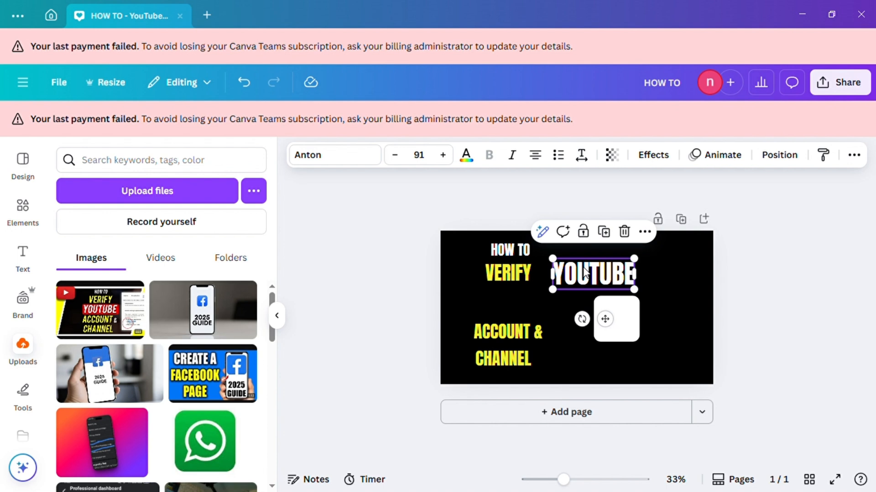
Move the white rounded square between "VERIFY" and "ACCOUNT &" and widen it into a rectangle.
{"action": "left_click", "coordinate": [624, 330]}
{"action": "left_click_drag", "start_coordinate": [624, 330], "coordinate": [462, 310]}
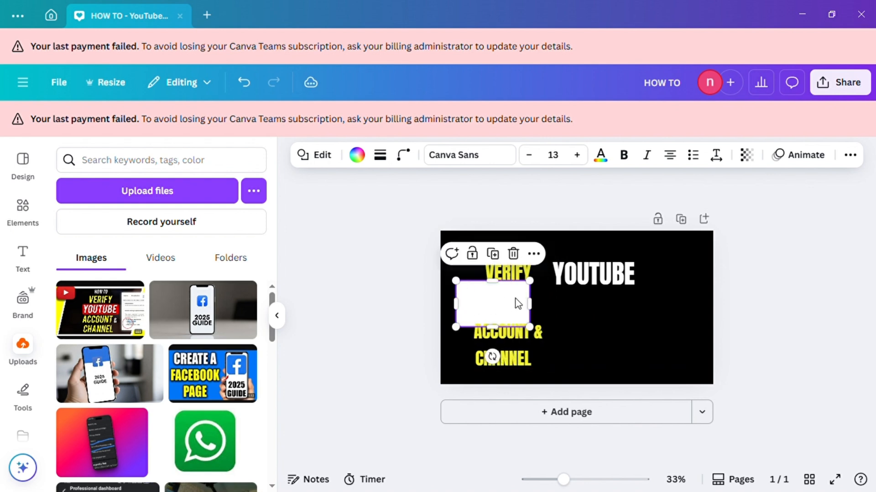
{"action": "left_click_drag", "start_coordinate": [537, 306], "coordinate": [559, 305]}
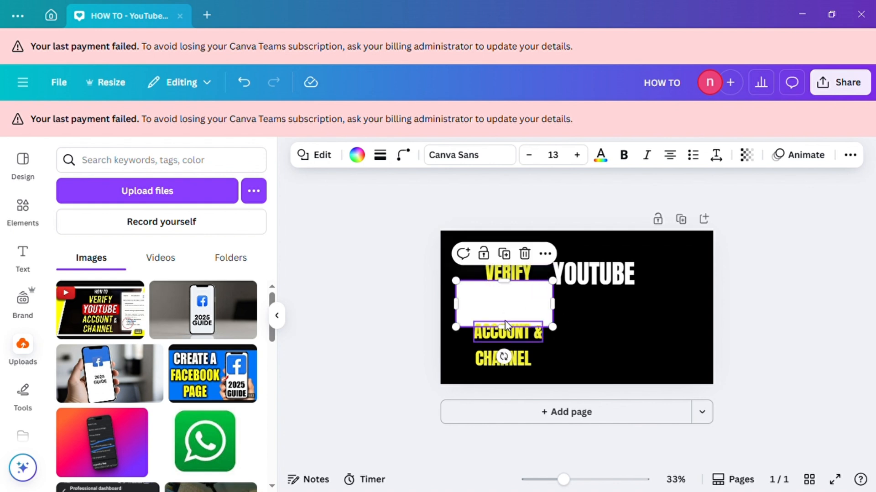
Reduce the height of the white rounded rectangle and shift it slightly right between "VERIFY" and "ACCOUNT &".
{"action": "left_click_drag", "start_coordinate": [514, 297], "coordinate": [514, 304]}
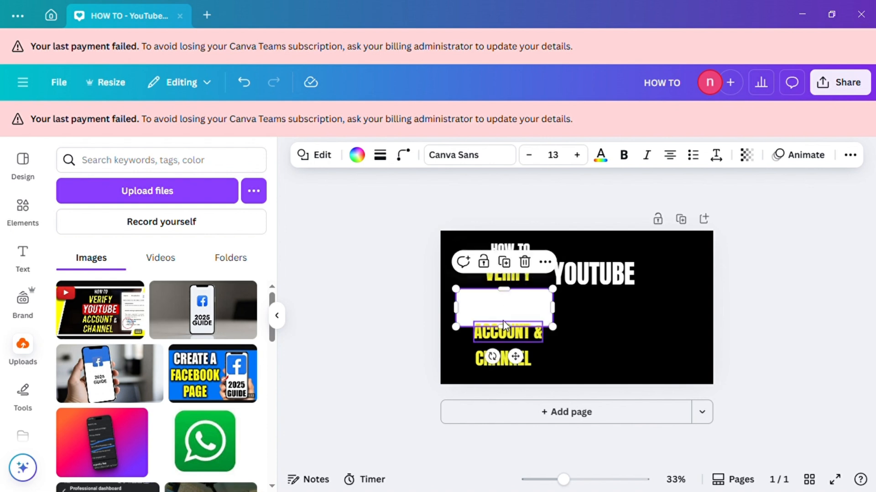
{"action": "mouse_move", "coordinate": [507, 312]}
{"action": "left_mouse_down"}
{"action": "mouse_move", "coordinate": [511, 304]}
{"action": "mouse_move", "coordinate": [509, 328]}
{"action": "mouse_move", "coordinate": [535, 313]}
{"action": "mouse_move", "coordinate": [519, 313]}
{"action": "left_mouse_up"}
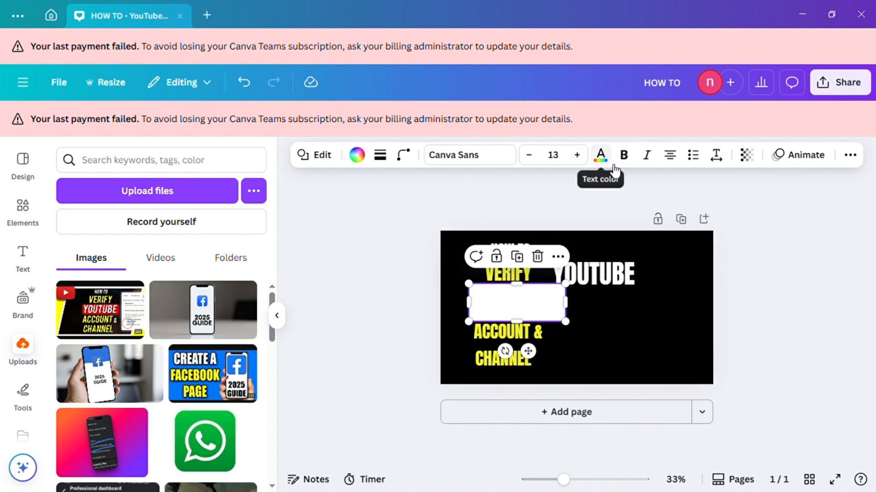
{"action": "left_click", "coordinate": [420, 213]}
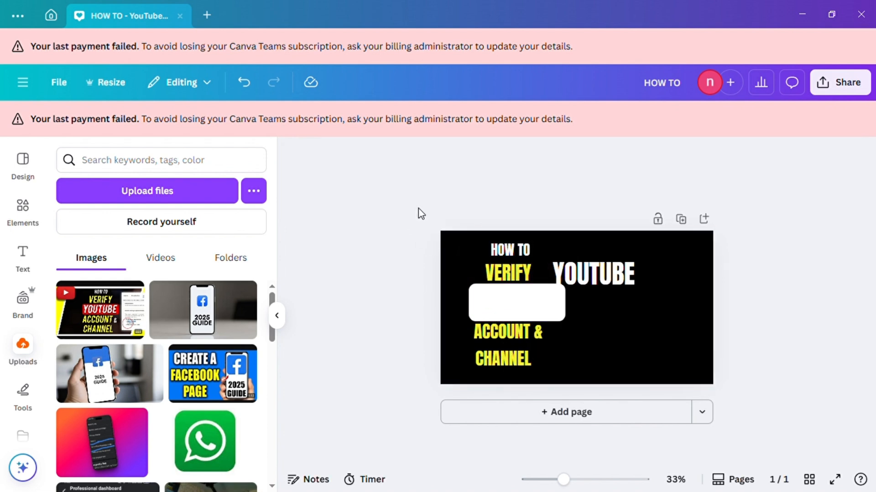
Fill the white rounded rectangle with the bright red default solid colour.
{"action": "left_click", "coordinate": [490, 305]}
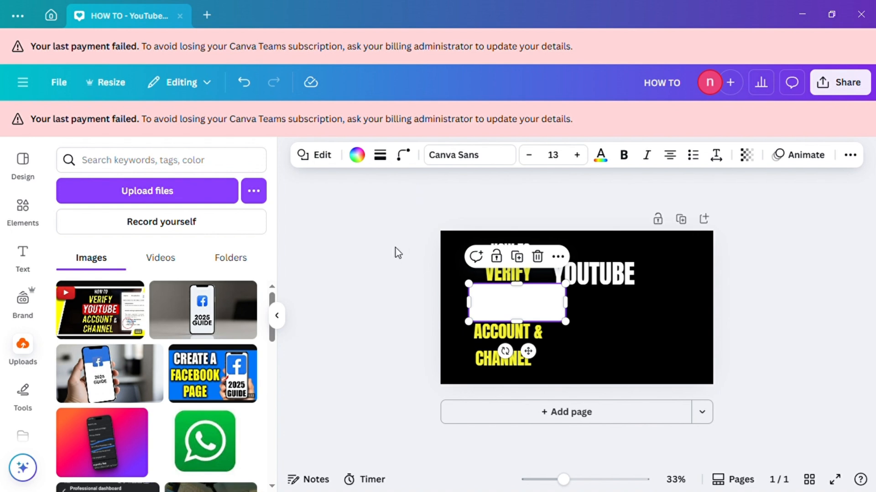
{"action": "left_click", "coordinate": [360, 157]}
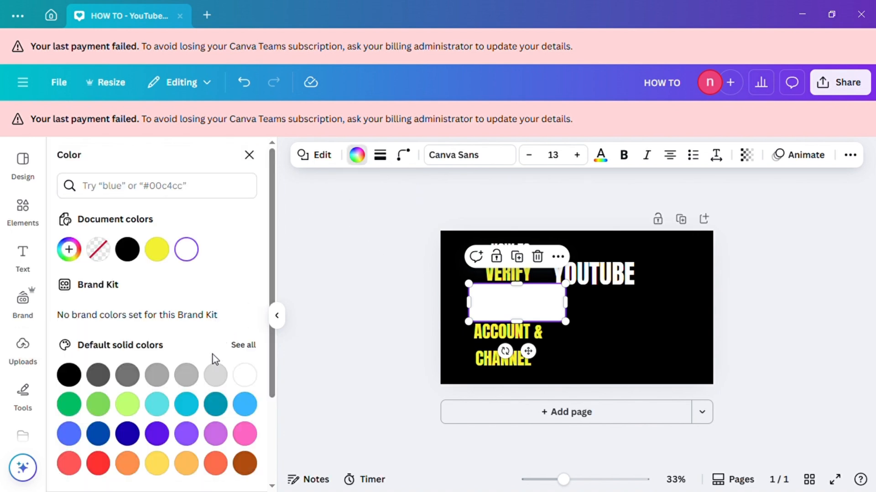
{"action": "scroll", "coordinate": [214, 358], "scroll_direction": "down", "scroll_amount": 2}
{"action": "scroll", "coordinate": [218, 360], "scroll_direction": "down", "scroll_amount": 1}
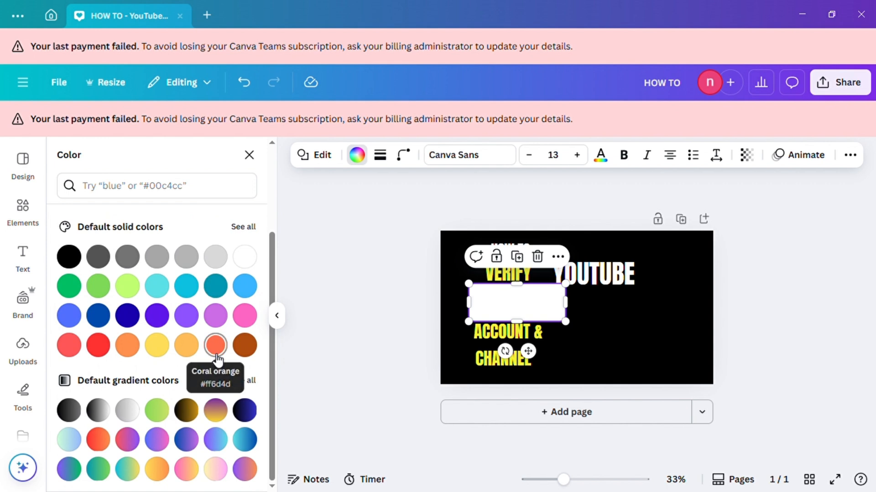
{"action": "scroll", "coordinate": [218, 360], "scroll_direction": "up", "scroll_amount": 2}
{"action": "scroll", "coordinate": [215, 353], "scroll_direction": "up", "scroll_amount": 2}
{"action": "scroll", "coordinate": [215, 353], "scroll_direction": "down", "scroll_amount": 1}
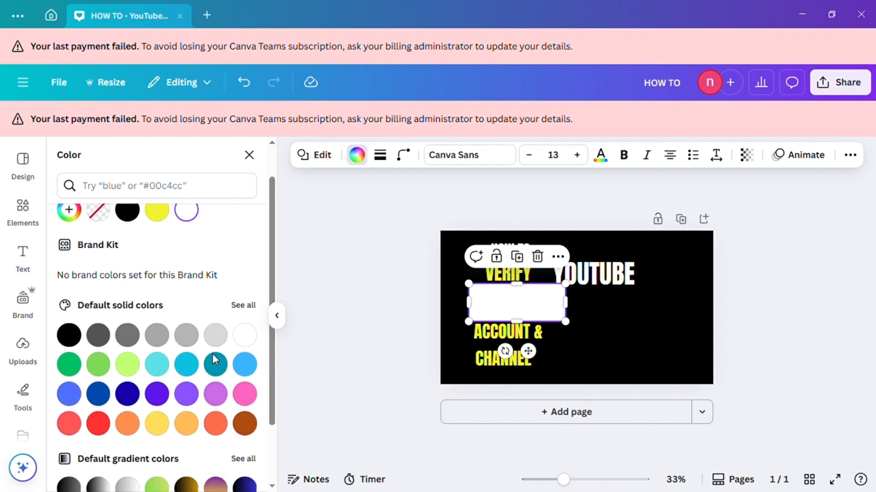
{"action": "left_click", "coordinate": [102, 426]}
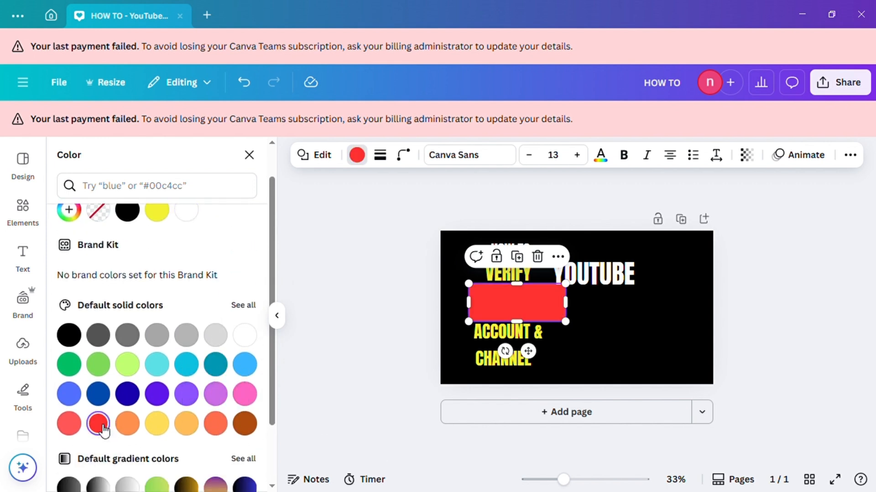
Darken the rounded rectangle's fill to the custom red #DB0B0B.
{"action": "left_click", "coordinate": [358, 157]}
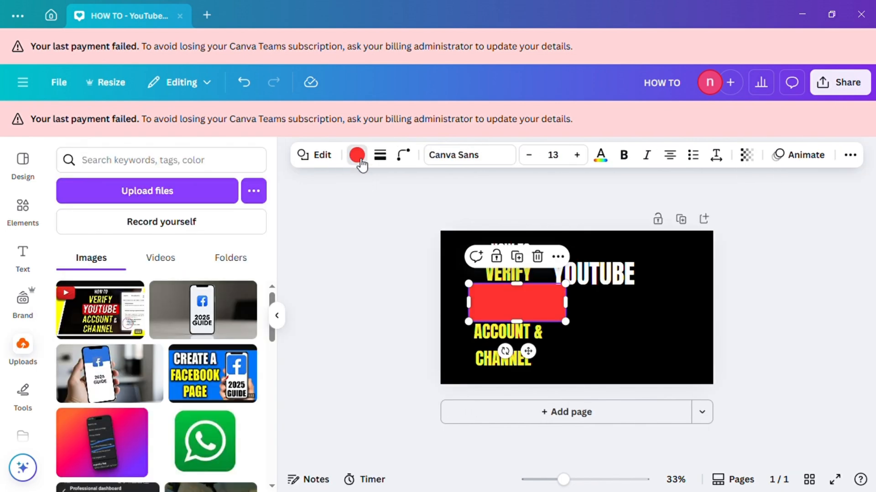
{"action": "left_click", "coordinate": [358, 157]}
{"action": "left_click", "coordinate": [359, 158]}
{"action": "left_click", "coordinate": [359, 158]}
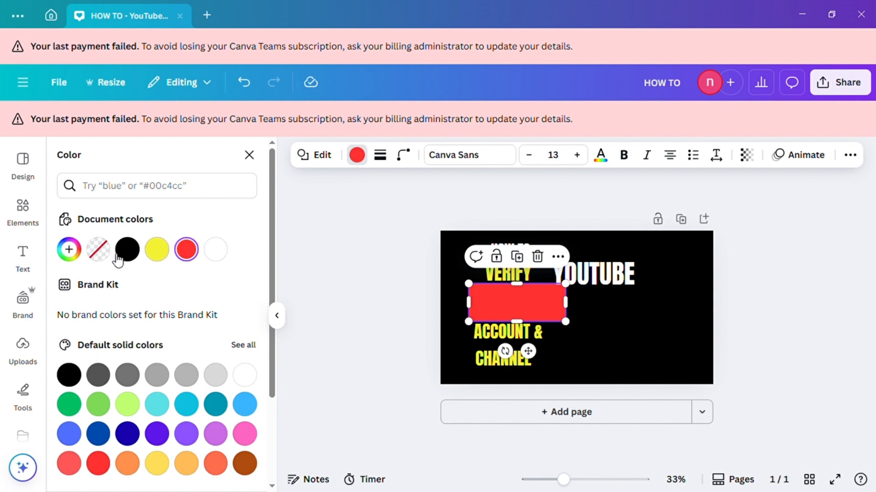
{"action": "left_click", "coordinate": [84, 255]}
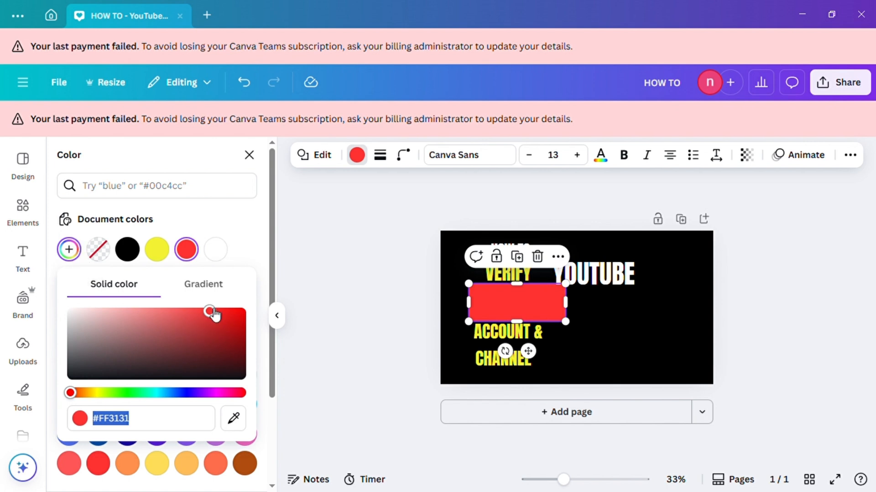
{"action": "left_click_drag", "start_coordinate": [210, 310], "coordinate": [227, 320]}
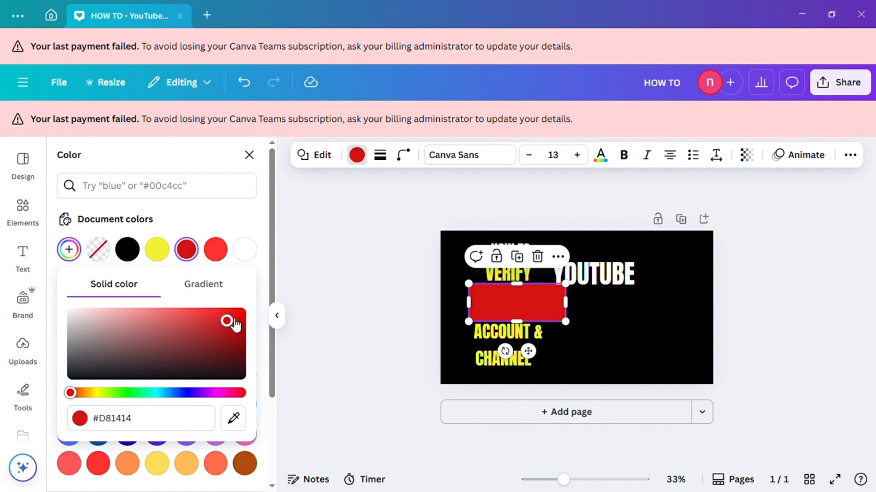
{"action": "mouse_move", "coordinate": [226, 320]}
{"action": "left_mouse_down"}
{"action": "mouse_move", "coordinate": [231, 338]}
{"action": "mouse_move", "coordinate": [234, 318]}
{"action": "left_mouse_up"}
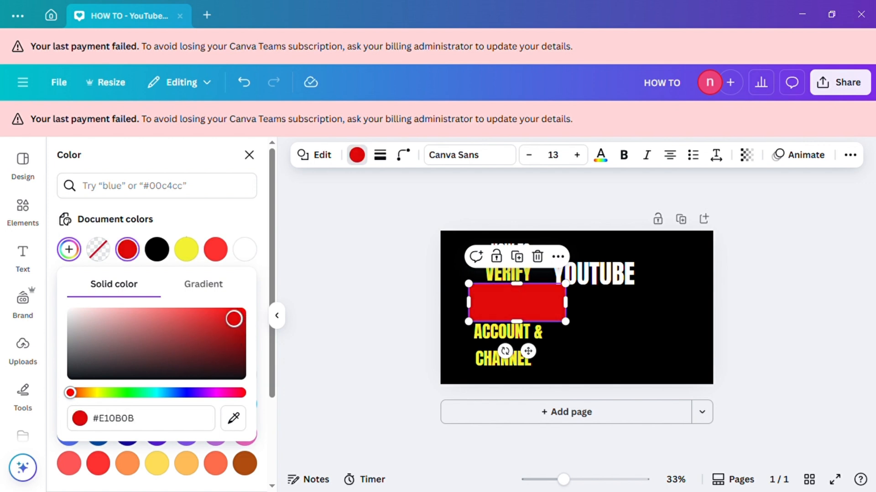
{"action": "left_click_drag", "start_coordinate": [234, 319], "coordinate": [234, 321]}
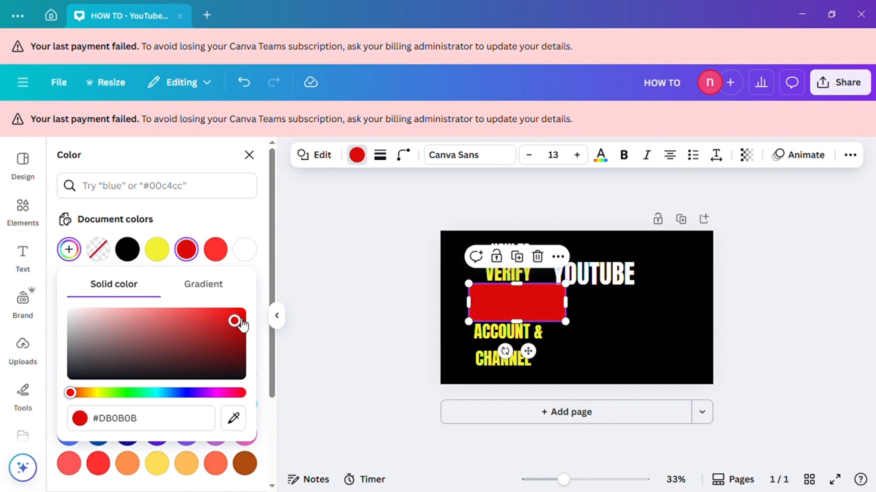
{"action": "left_click", "coordinate": [329, 295]}
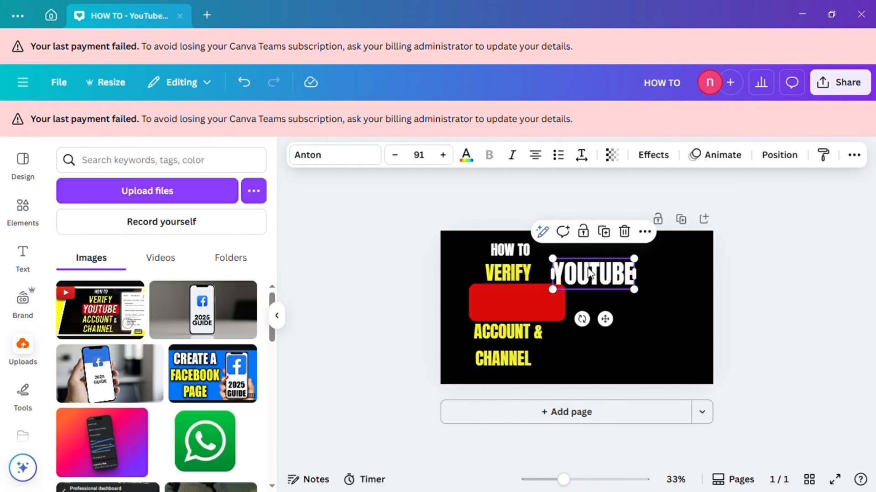
Move the white "YOUTUBE" heading onto the red rounded rectangle.
{"action": "left_click_drag", "start_coordinate": [598, 267], "coordinate": [518, 297]}
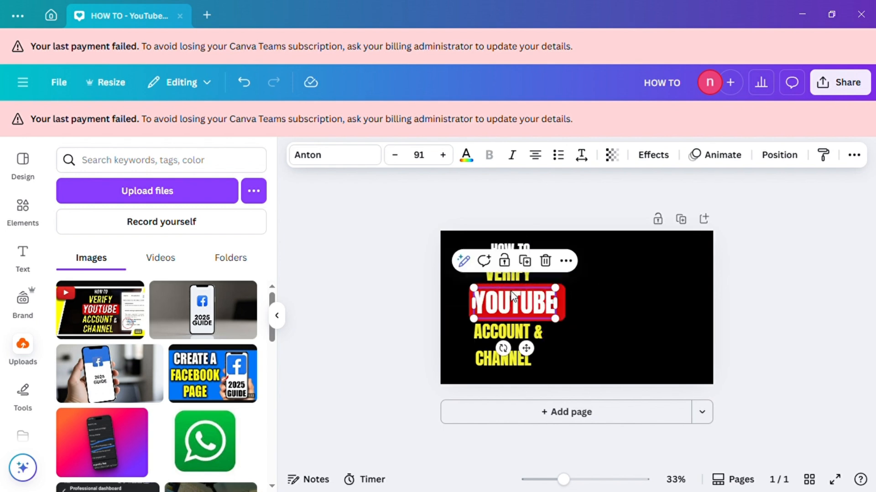
{"action": "left_click", "coordinate": [638, 304]}
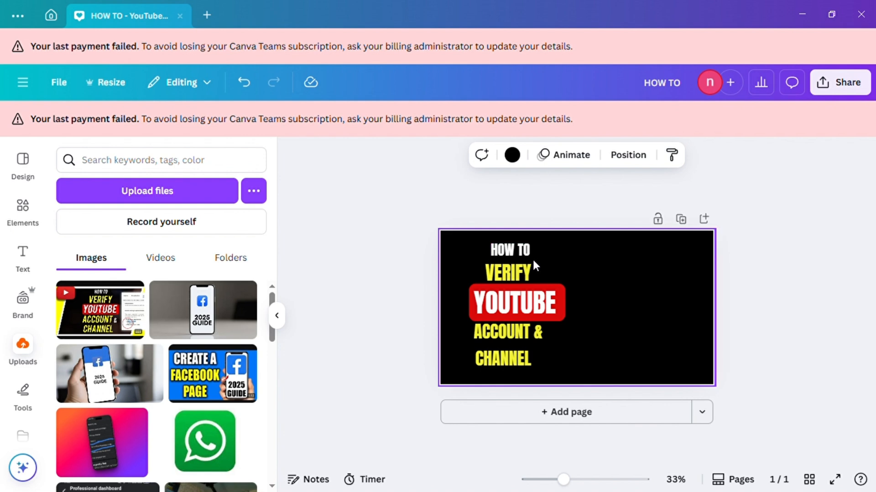
Apply the Outline text effect to the "HOW TO" heading with a thickness of 71.
{"action": "left_click", "coordinate": [517, 247]}
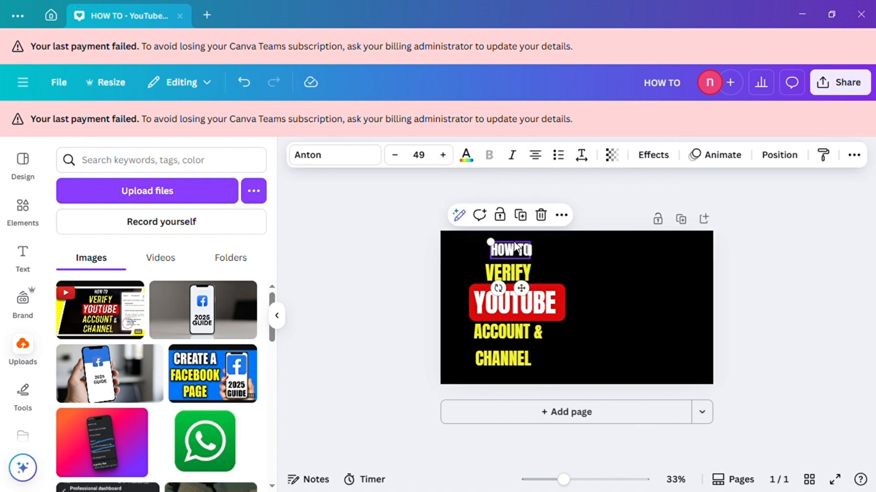
{"action": "left_click", "coordinate": [664, 164]}
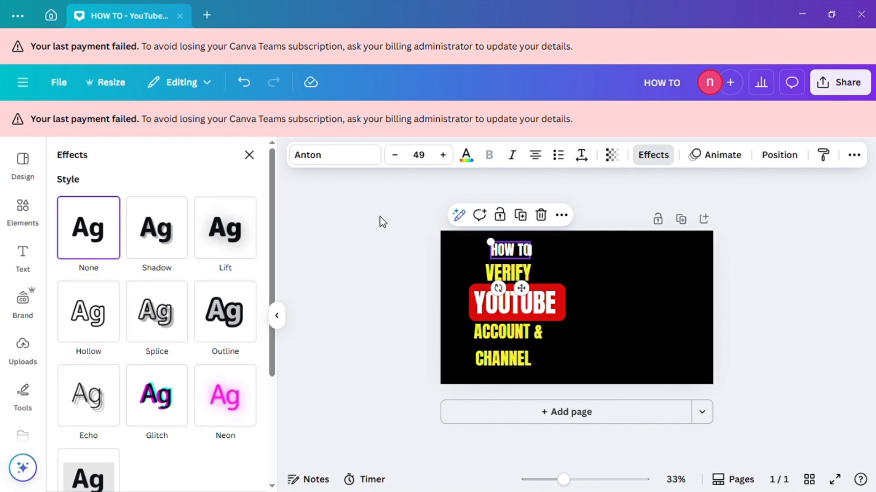
{"action": "left_click", "coordinate": [232, 314]}
{"action": "scroll", "coordinate": [232, 314], "scroll_direction": "down", "scroll_amount": 1}
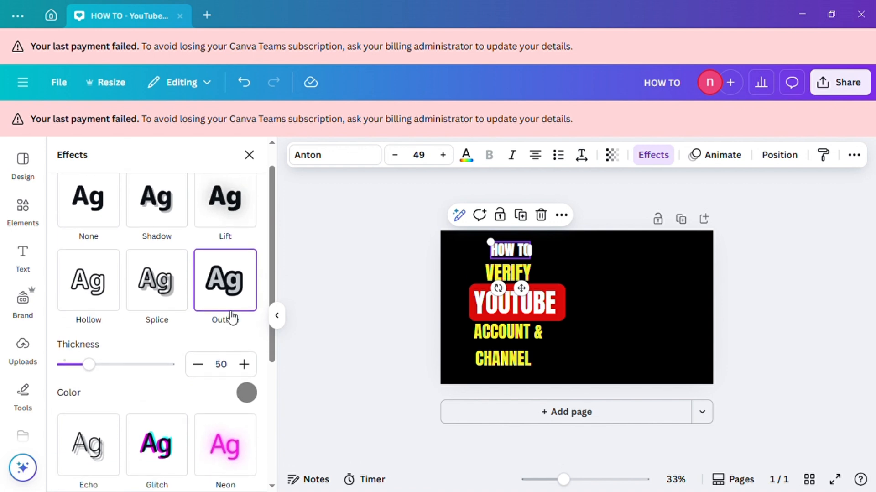
{"action": "mouse_move", "coordinate": [90, 366]}
{"action": "left_mouse_down"}
{"action": "mouse_move", "coordinate": [131, 372]}
{"action": "mouse_move", "coordinate": [101, 369]}
{"action": "left_mouse_up"}
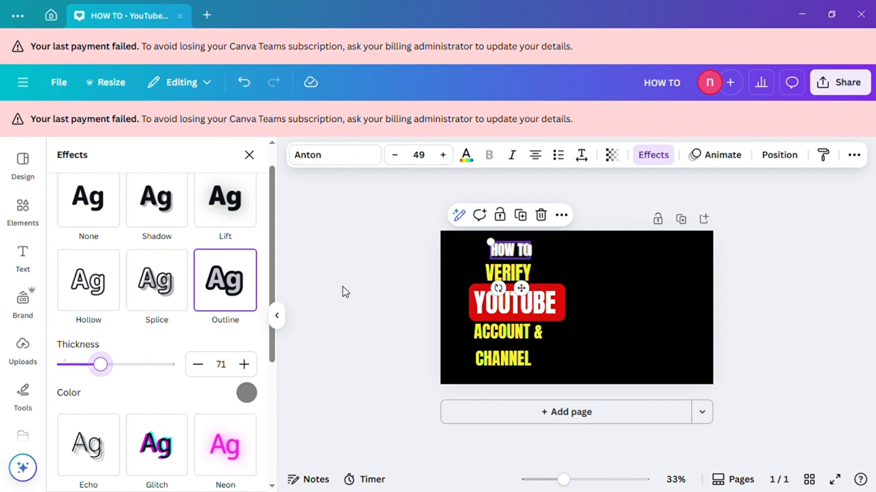
Undo the last outline thickness change on the "HOW TO" heading and close the effect settings.
{"action": "left_click", "coordinate": [245, 84]}
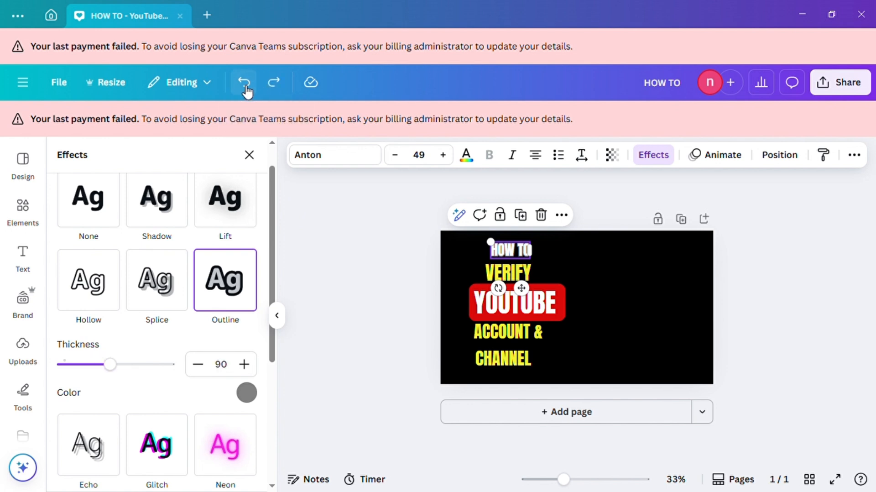
{"action": "left_click", "coordinate": [249, 154]}
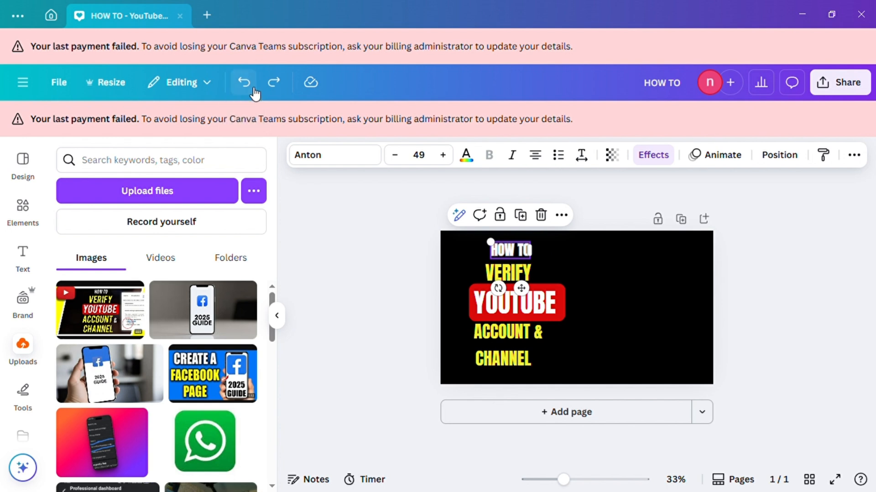
{"action": "left_click", "coordinate": [367, 303]}
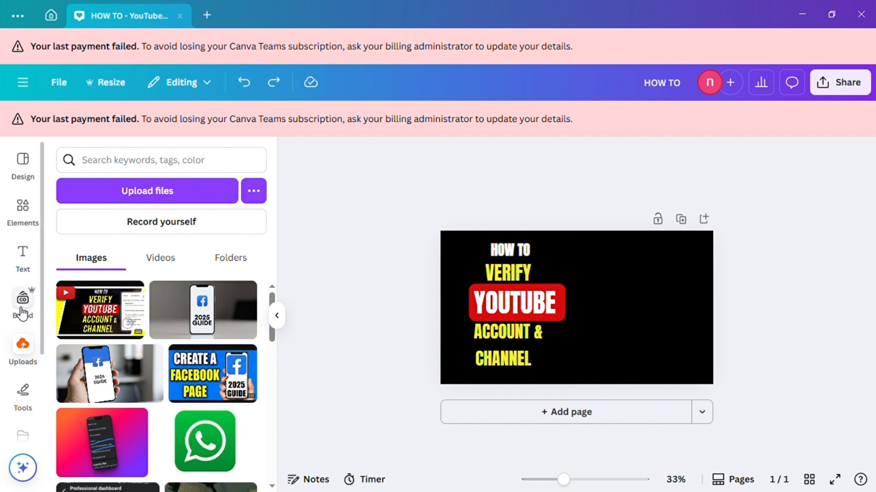
Upload the phone image reading "Unable to Verify Your YouTube Channel? Do This Now!" and add it to the thumbnail.
{"action": "left_click", "coordinate": [24, 360]}
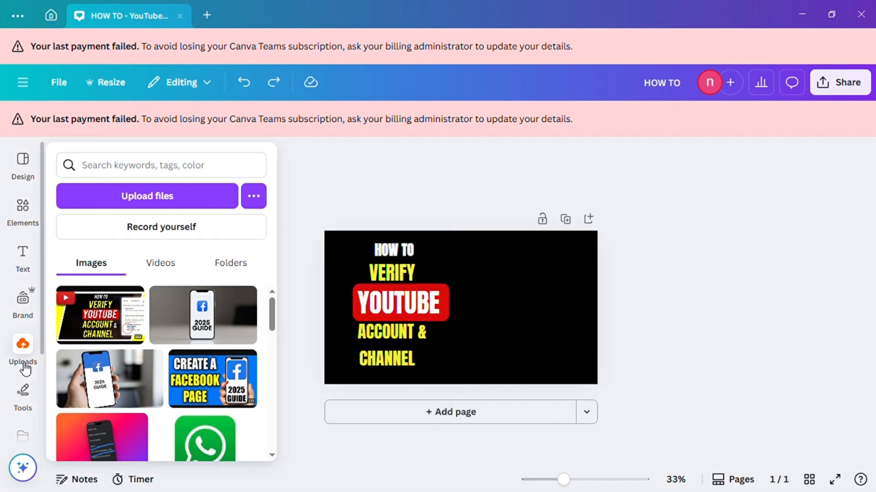
{"action": "left_click", "coordinate": [162, 196]}
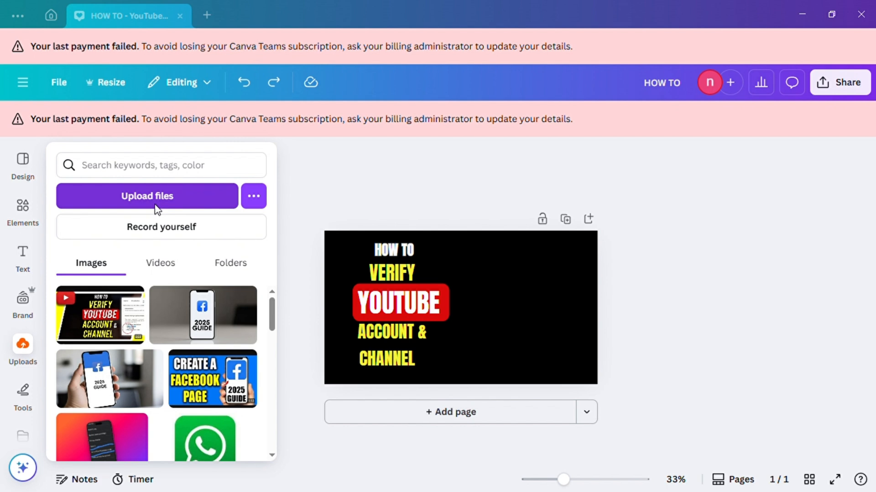
{"action": "double_click", "coordinate": [351, 105]}
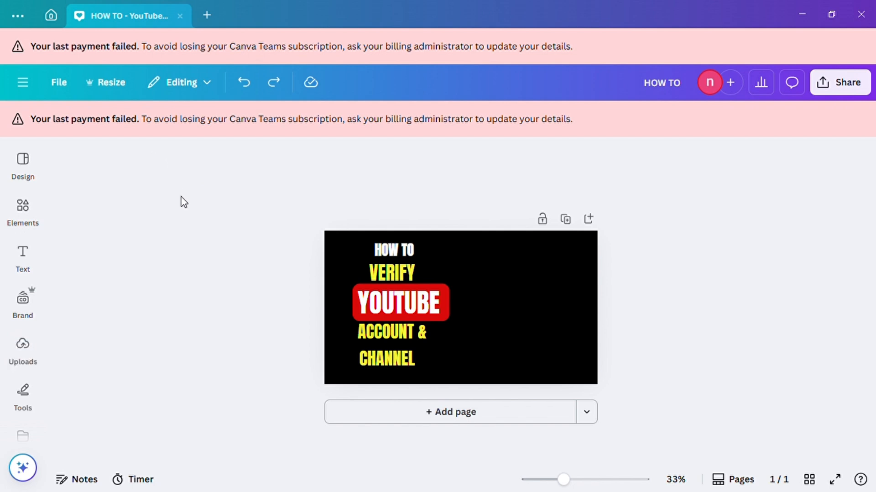
{"action": "left_click", "coordinate": [25, 354]}
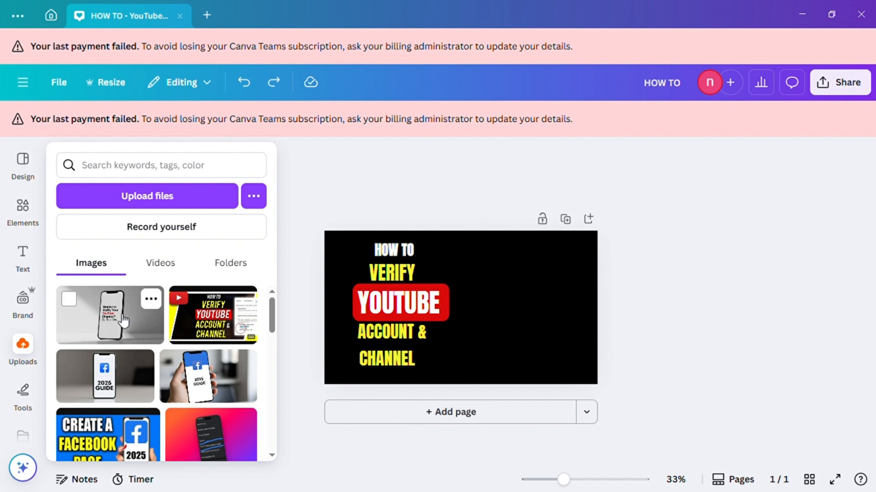
{"action": "left_click", "coordinate": [138, 332]}
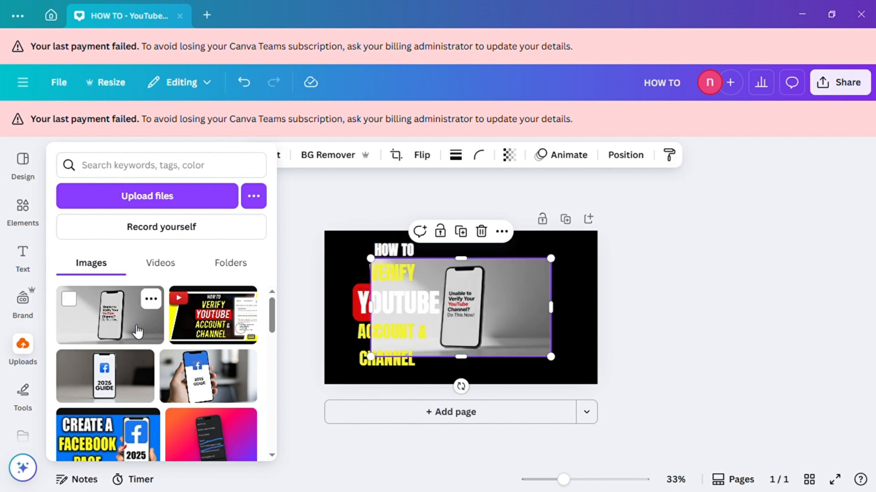
Move the phone image to the right side of the thumbnail and stretch it to cover the full canvas height.
{"action": "left_click_drag", "start_coordinate": [485, 333], "coordinate": [534, 329]}
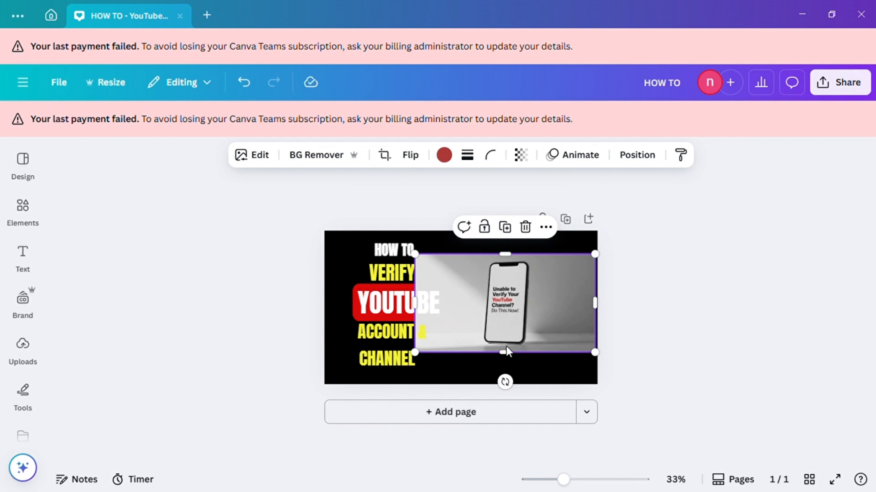
{"action": "left_click_drag", "start_coordinate": [510, 356], "coordinate": [505, 385]}
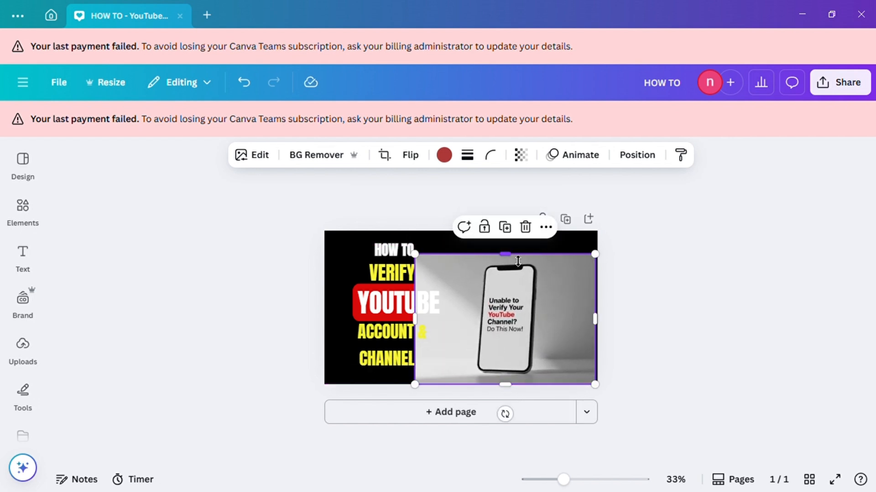
{"action": "left_click_drag", "start_coordinate": [516, 262], "coordinate": [512, 225]}
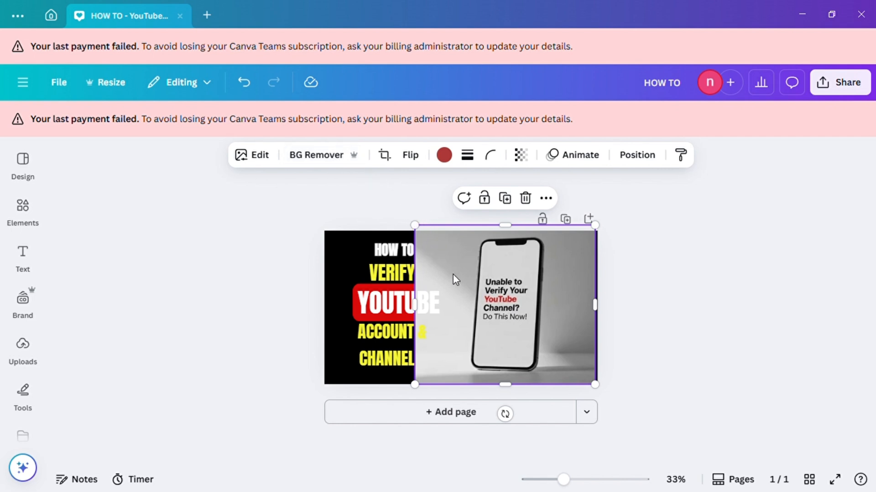
Remove the phone image's background and position the phone to the right of the headings.
{"action": "left_click", "coordinate": [337, 160]}
{"action": "left_click", "coordinate": [651, 302]}
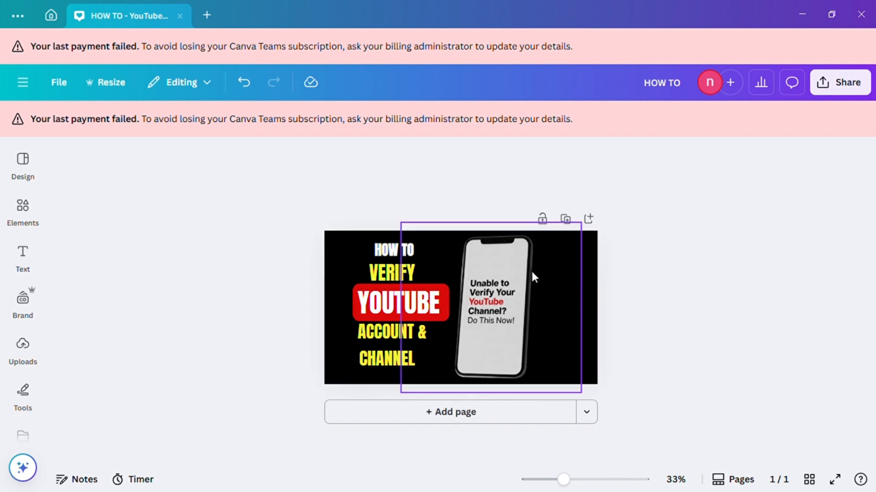
{"action": "scroll", "coordinate": [532, 277], "scroll_direction": "up", "scroll_amount": 3}
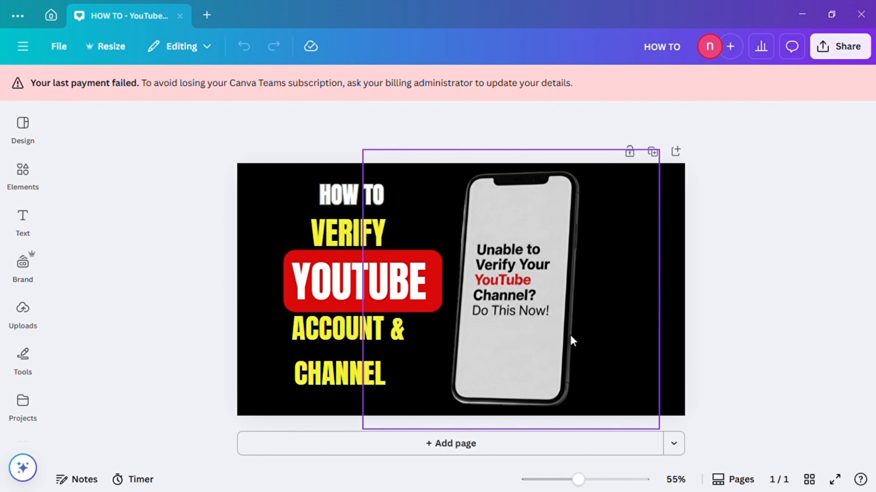
{"action": "left_click_drag", "start_coordinate": [522, 334], "coordinate": [553, 343]}
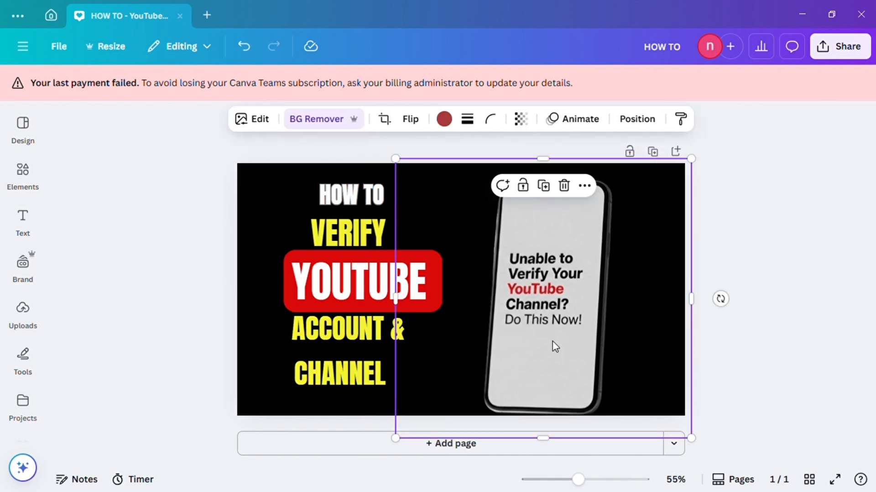
Move the phone cutout slightly closer to the headings, keeping it within the canvas height, and deselect it.
{"action": "left_click_drag", "start_coordinate": [555, 346], "coordinate": [531, 342]}
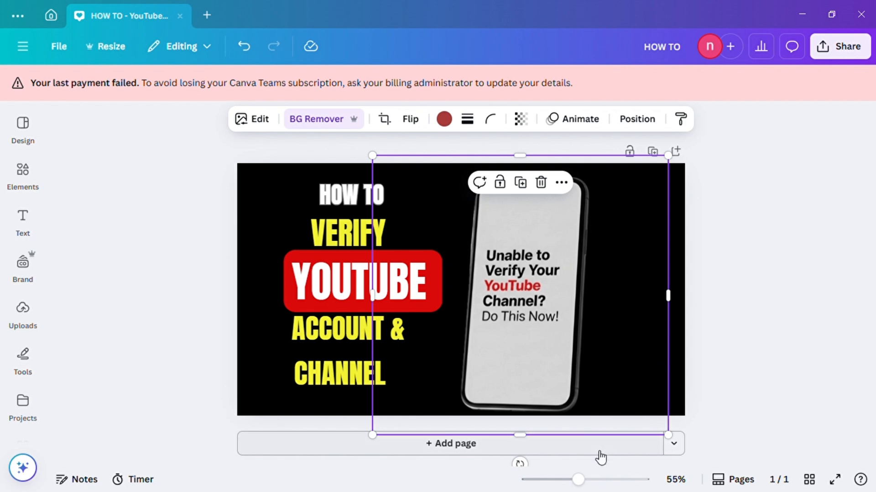
{"action": "left_click_drag", "start_coordinate": [572, 484], "coordinate": [555, 479]}
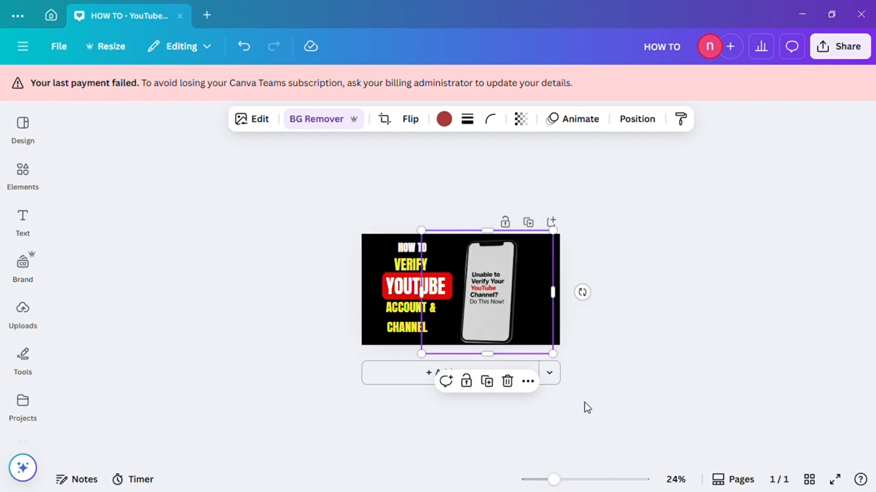
{"action": "left_click", "coordinate": [616, 329]}
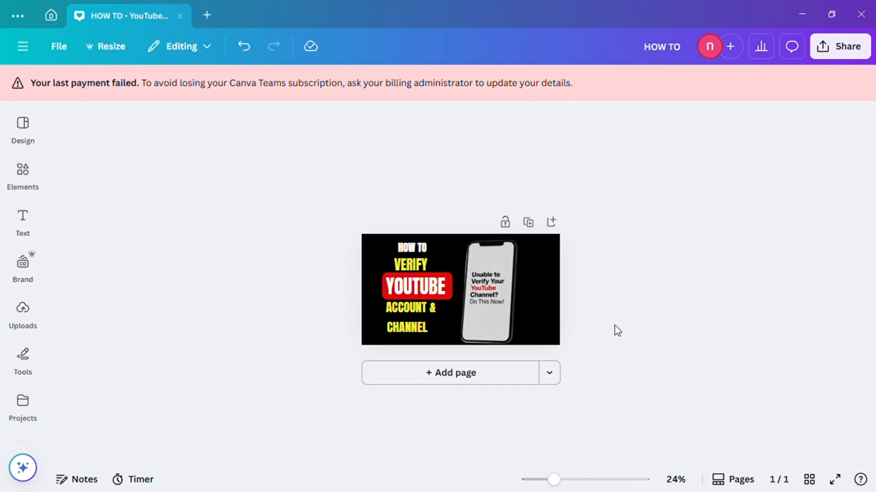
Download the finished thumbnail as a PNG at size 1 (1,280 × 720 px).
{"action": "left_click", "coordinate": [860, 48]}
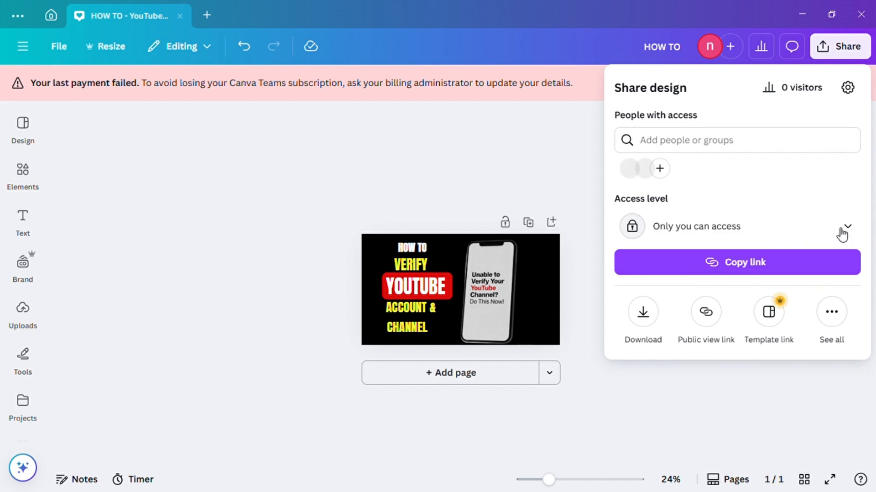
{"action": "left_click", "coordinate": [643, 315]}
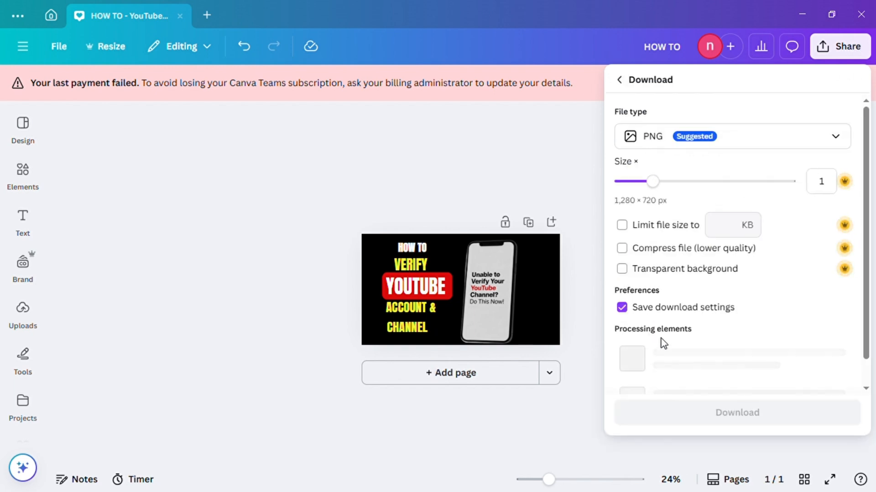
{"action": "left_click", "coordinate": [739, 341]}
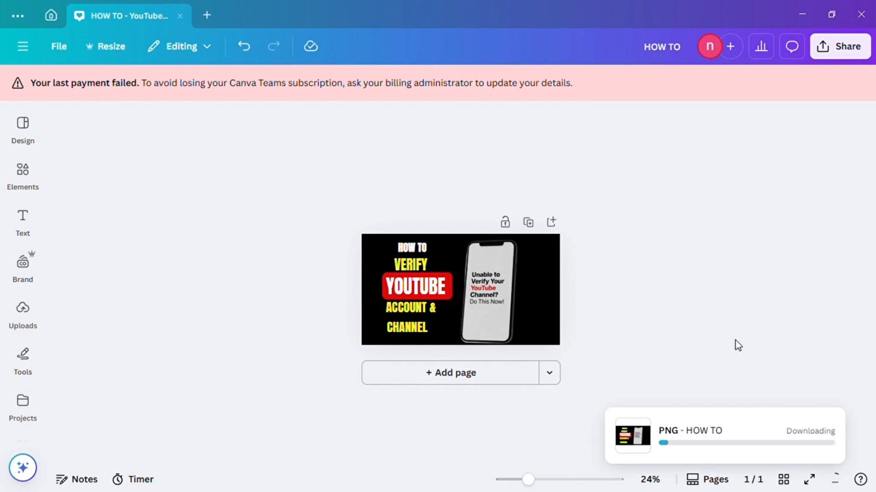